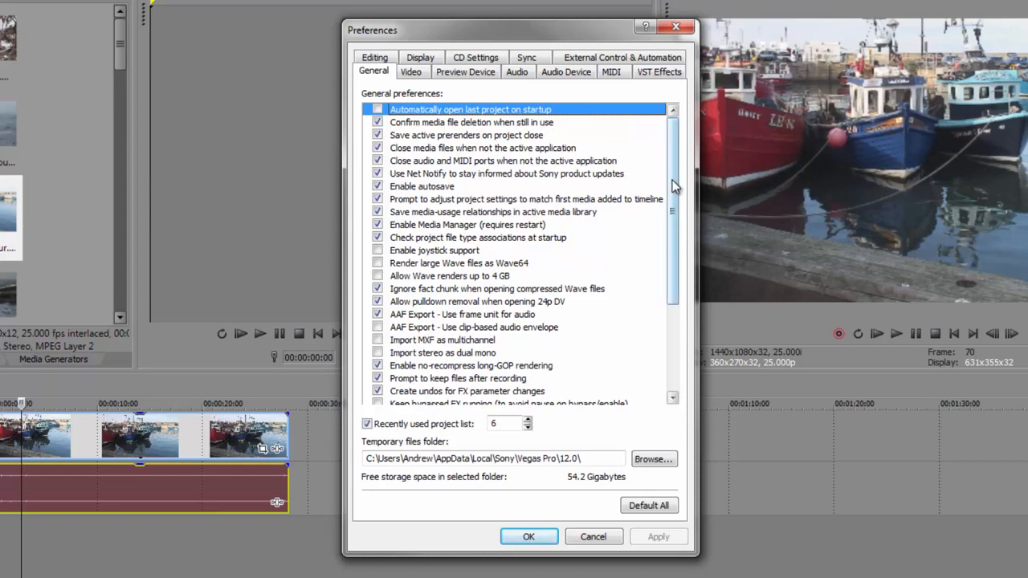
- Examine the general preferences and the available choices for GPU acceleration of video processing
left_click_drag(673, 179, 671, 341)
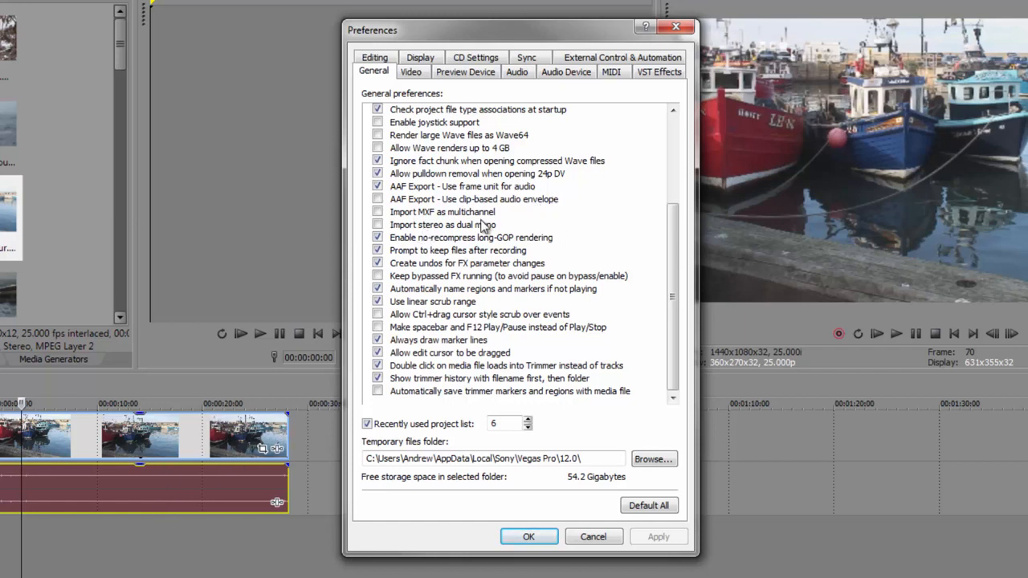
left_click_drag(675, 331, 674, 245)
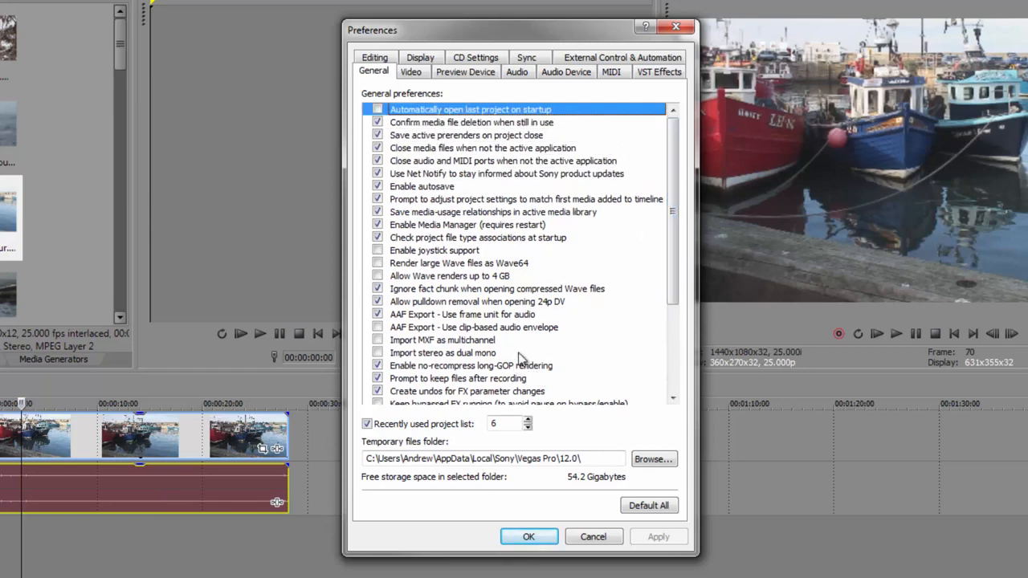
left_click(416, 77)
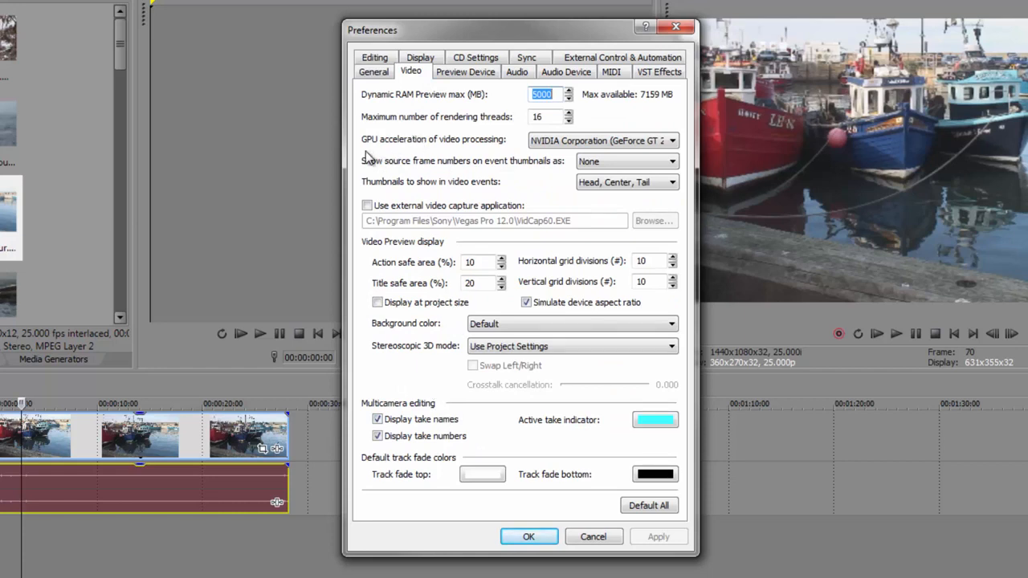
left_click(579, 146)
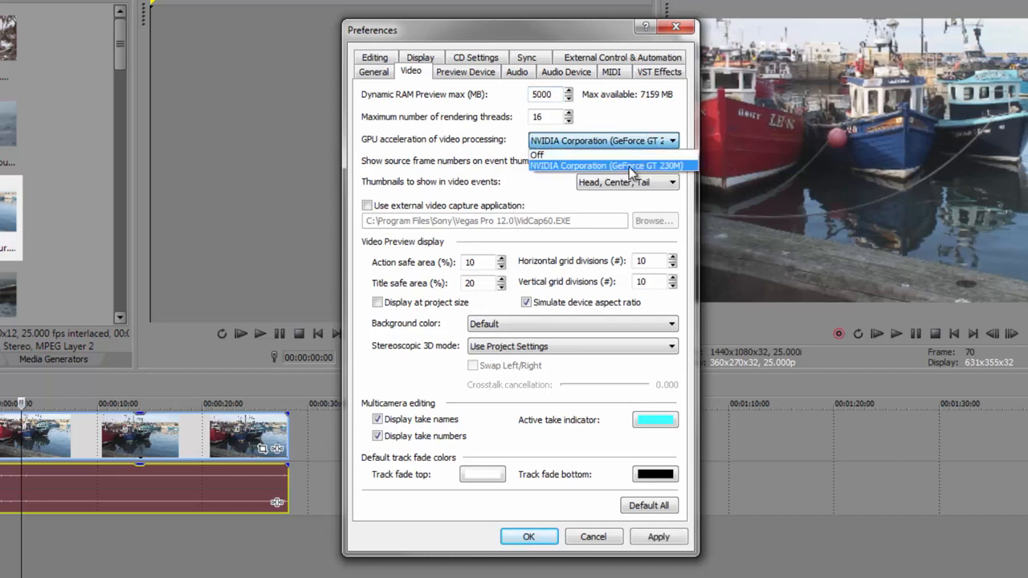
left_click(505, 181)
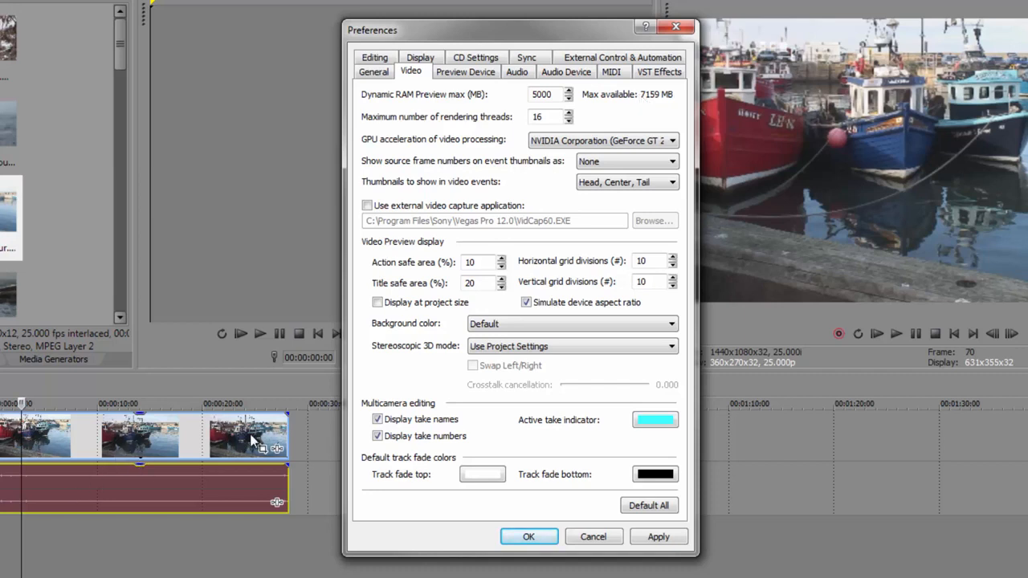
- Set the thumbnails shown in video events to None and apply the change
left_click(626, 182)
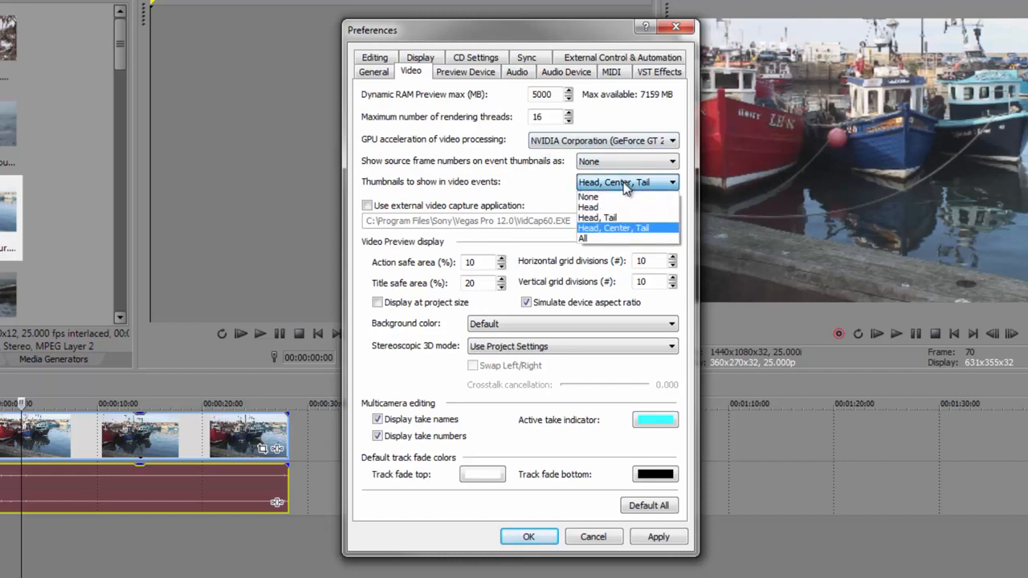
left_click(625, 197)
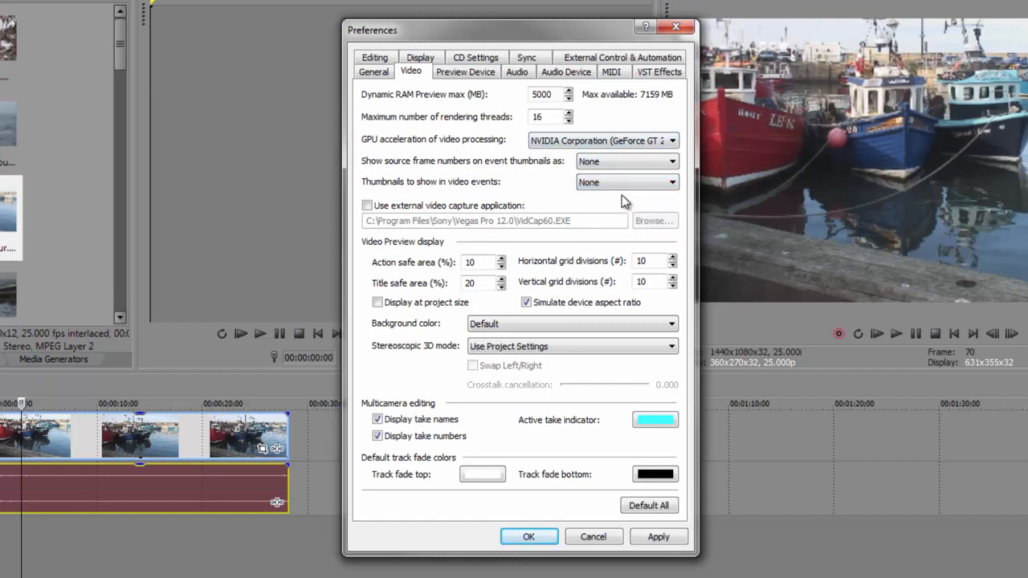
left_click(657, 539)
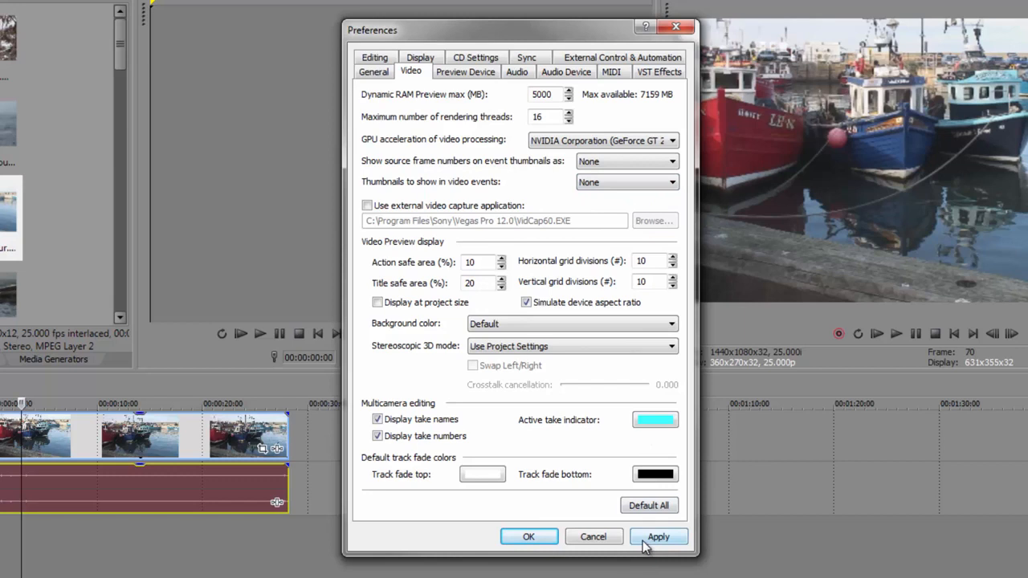
- Set the thumbnails shown in video events to All and extend the harbour clip's end to about 34 seconds on the timeline
left_click(614, 184)
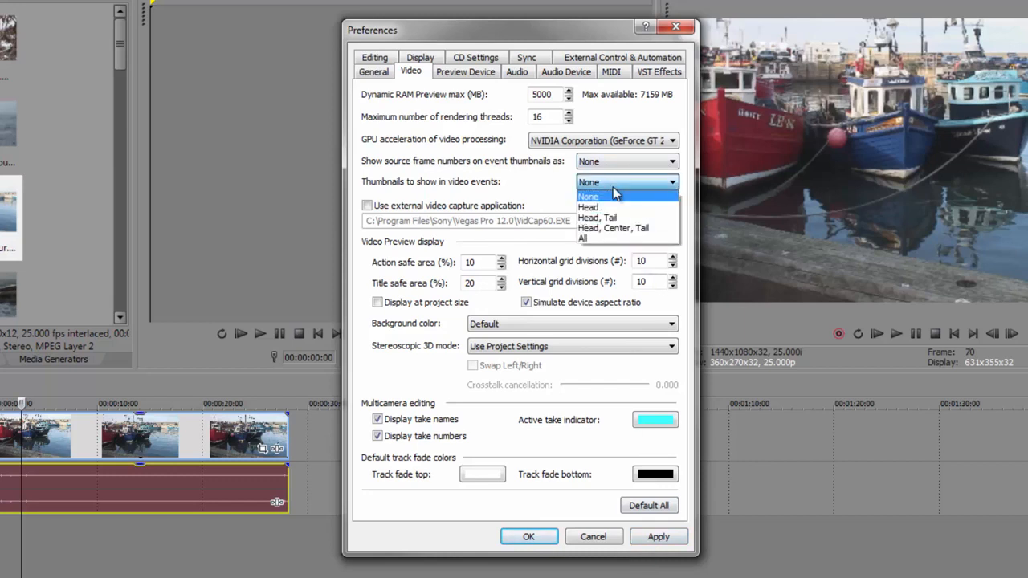
left_click(605, 239)
left_click(657, 537)
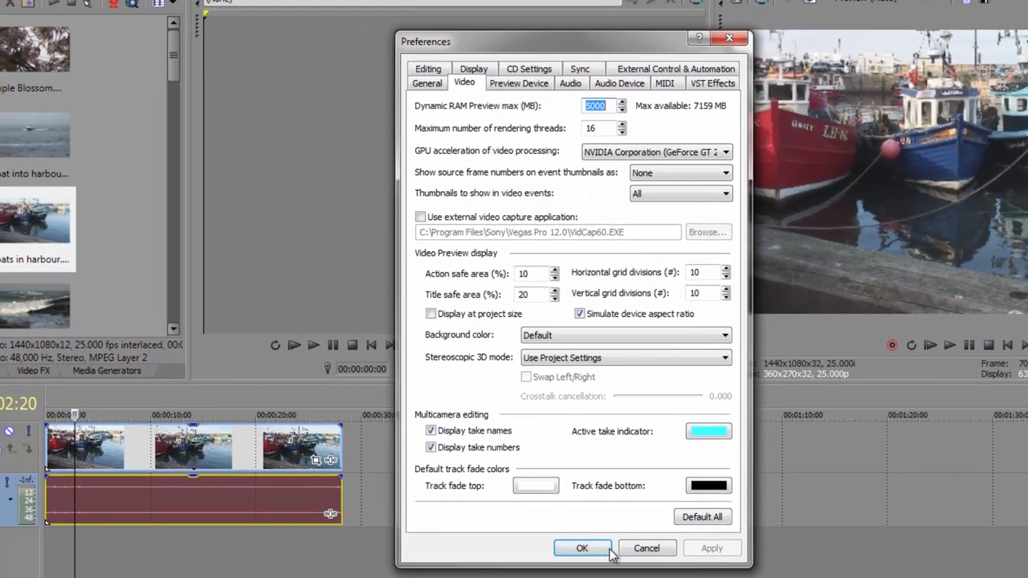
left_click(551, 541)
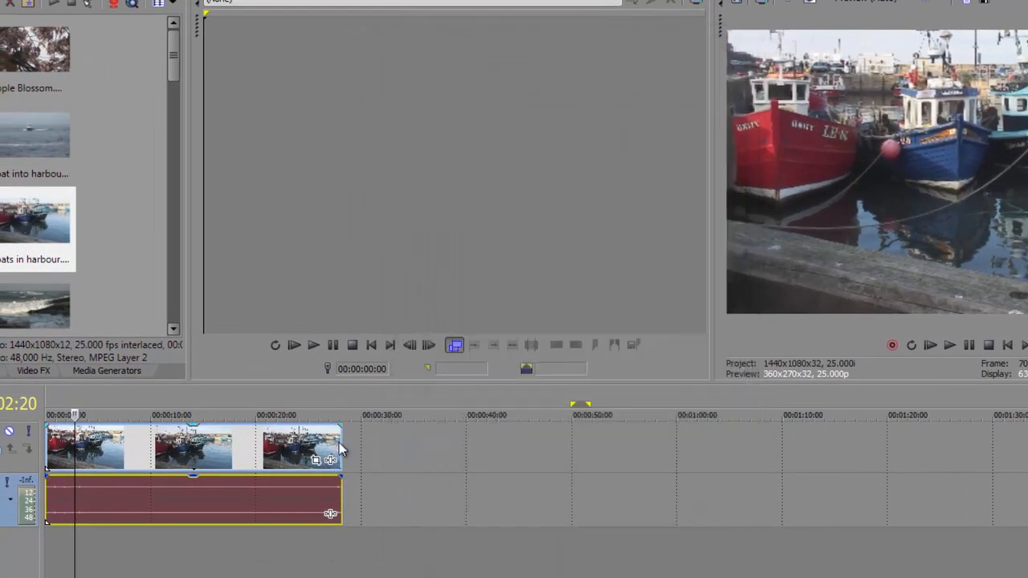
left_click_drag(341, 450, 408, 461)
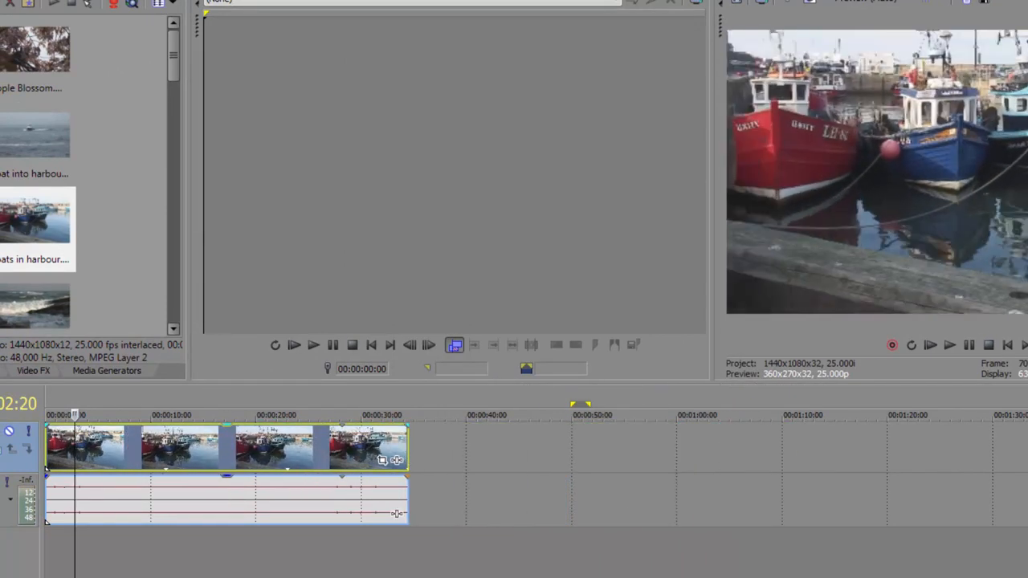
- Reopen the video preferences and set the thumbnails shown in video events to Head, Center, Tail
left_click(2, 1)
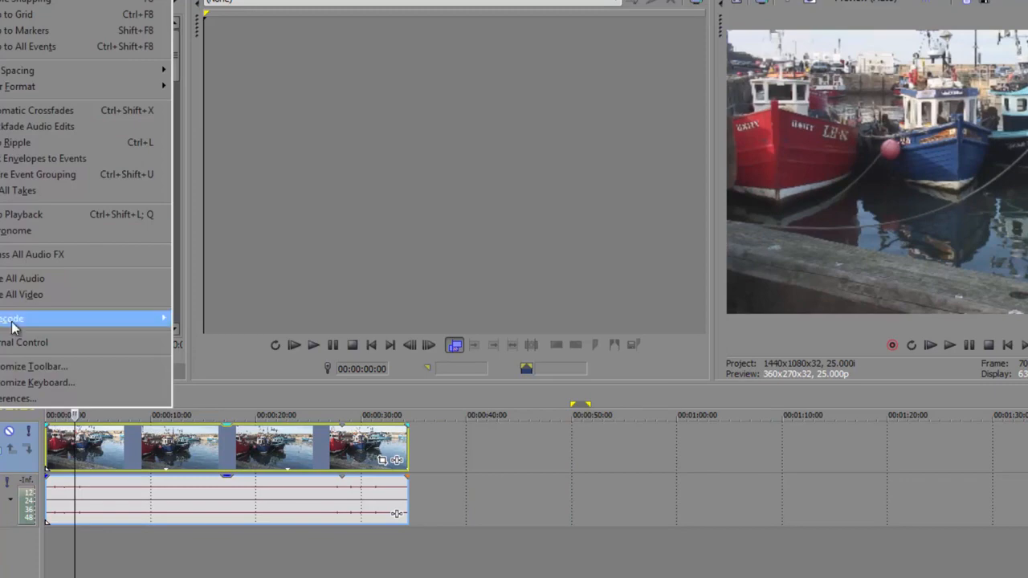
left_click(27, 401)
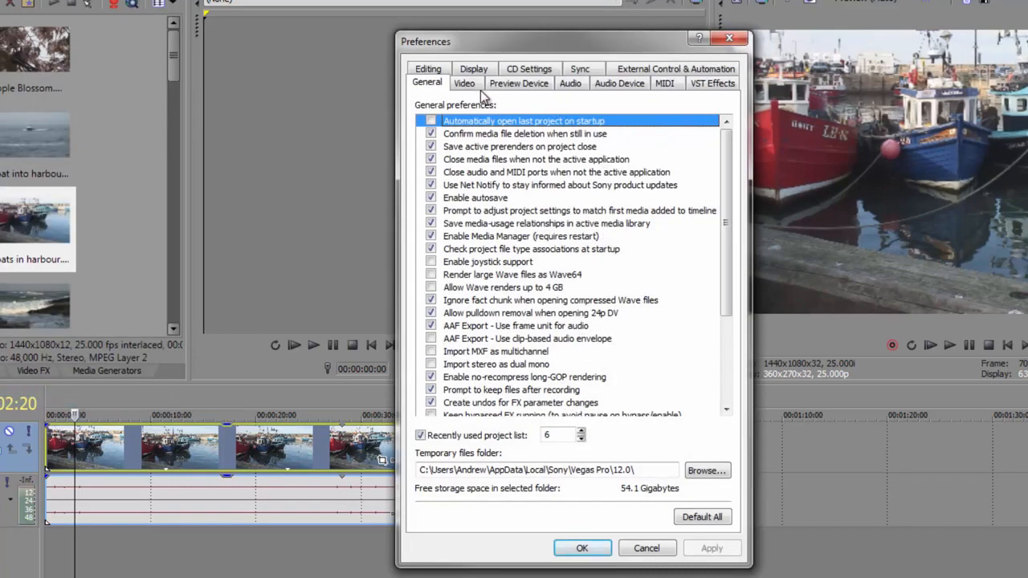
left_click(477, 88)
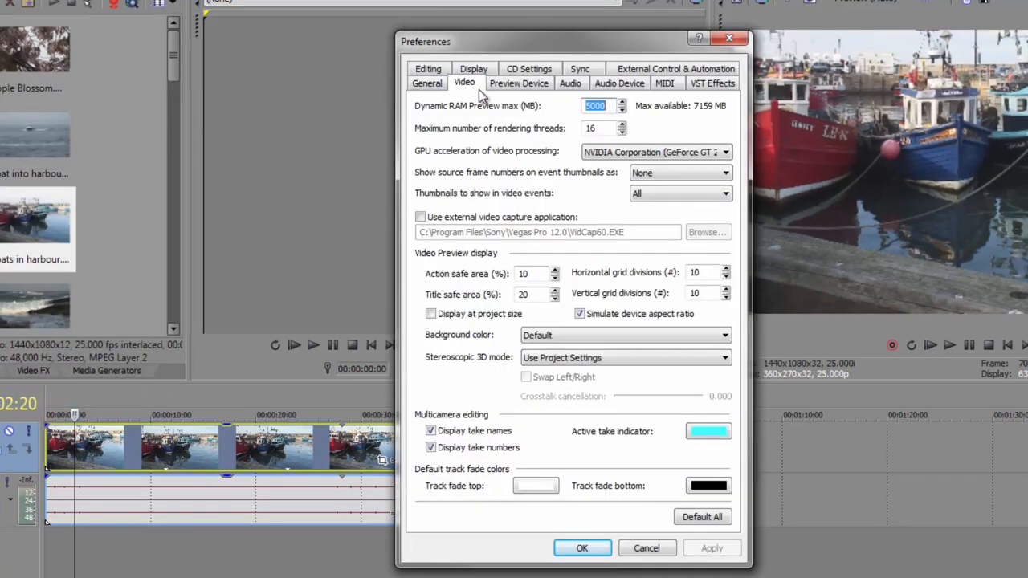
left_click(673, 195)
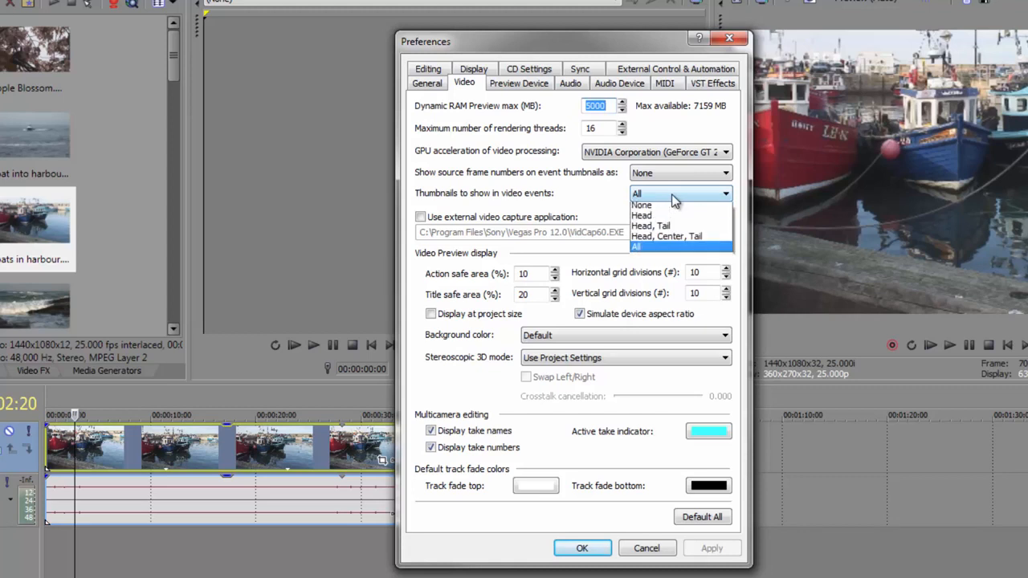
left_click(674, 240)
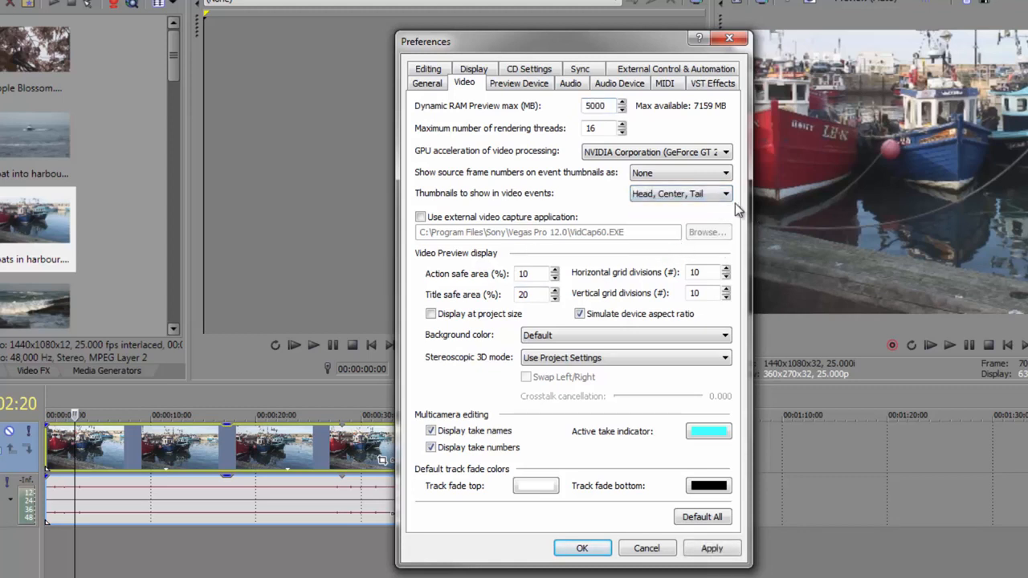
left_click(684, 196)
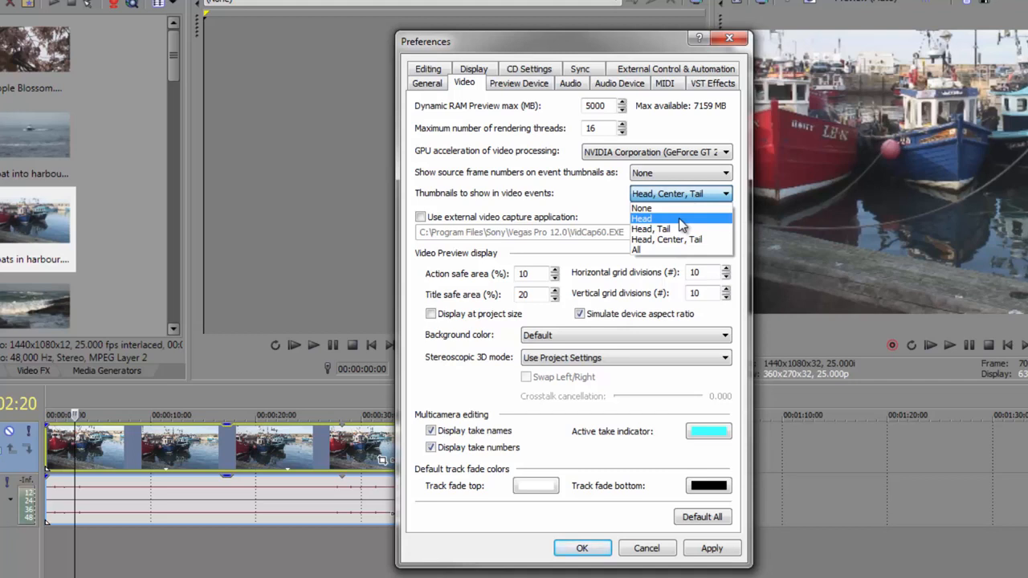
left_click(590, 201)
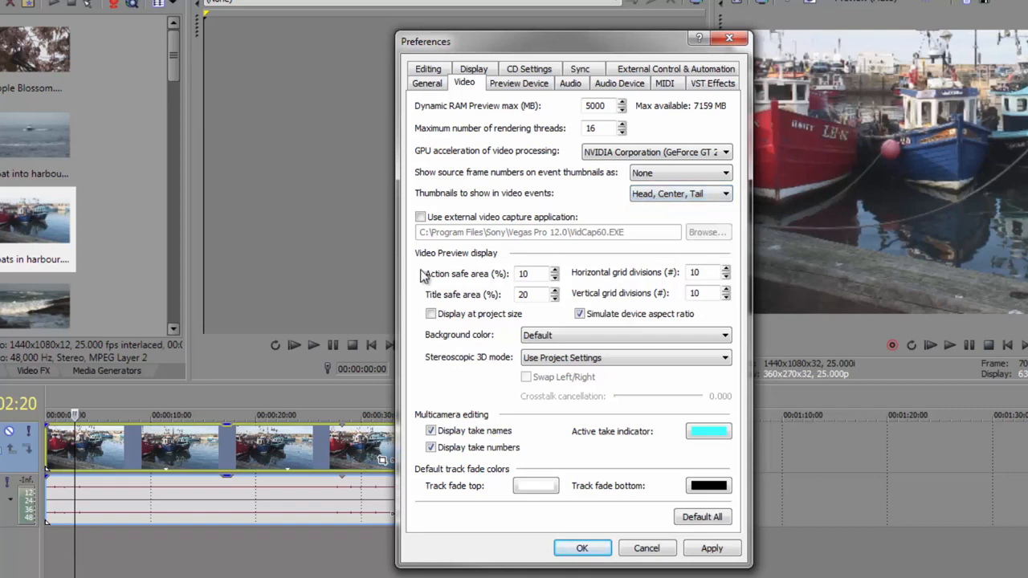
- Uncover the video preview, apply the Display at project size option, and switch it off again
left_click_drag(594, 42, 427, 30)
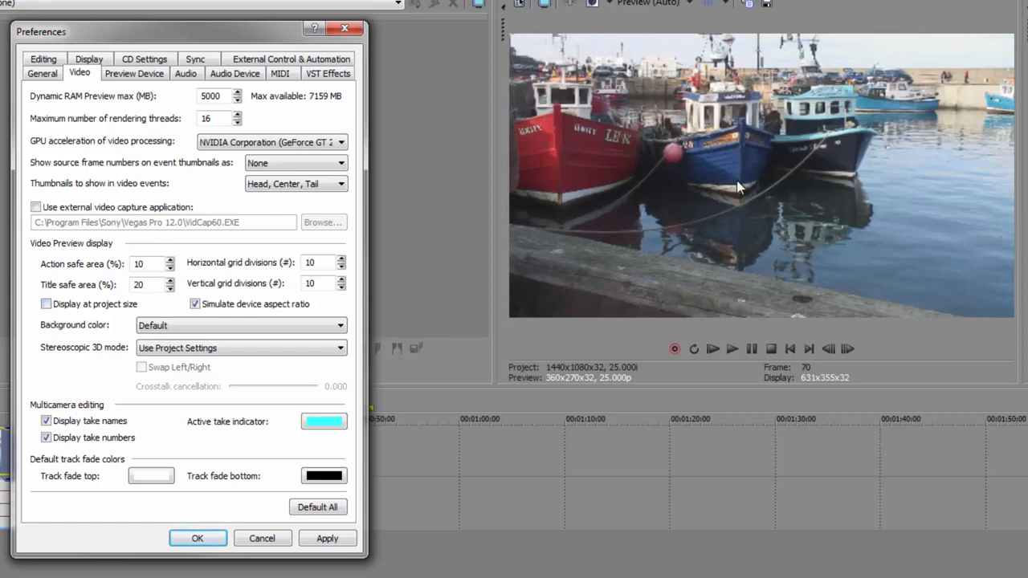
left_click(46, 305)
left_click(327, 538)
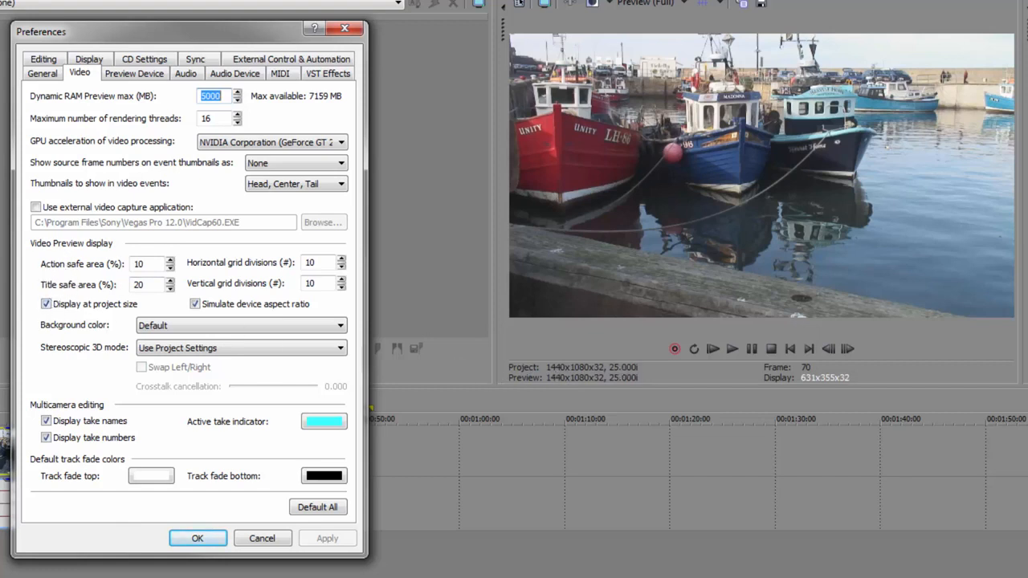
left_click(46, 303)
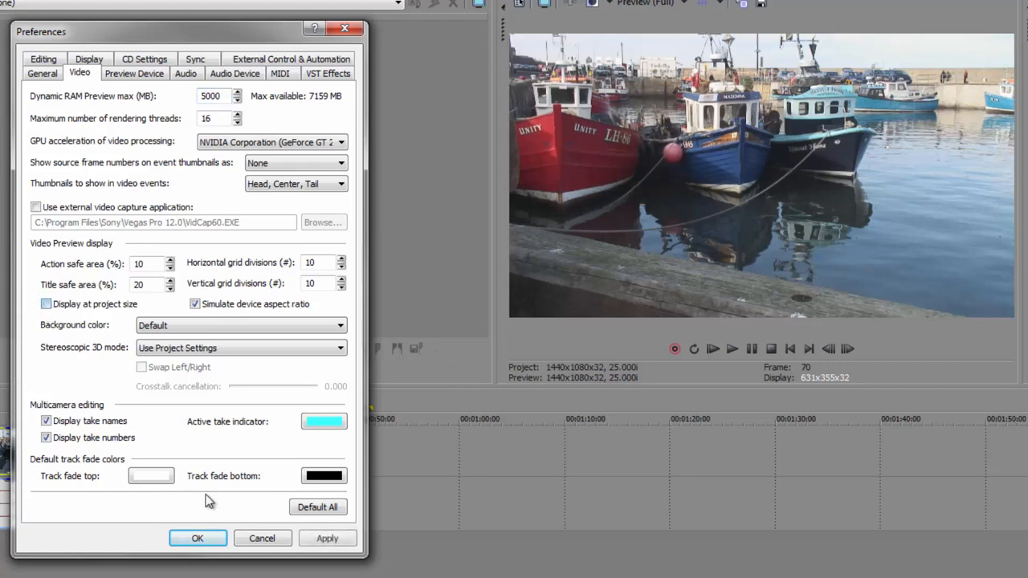
left_click(315, 540)
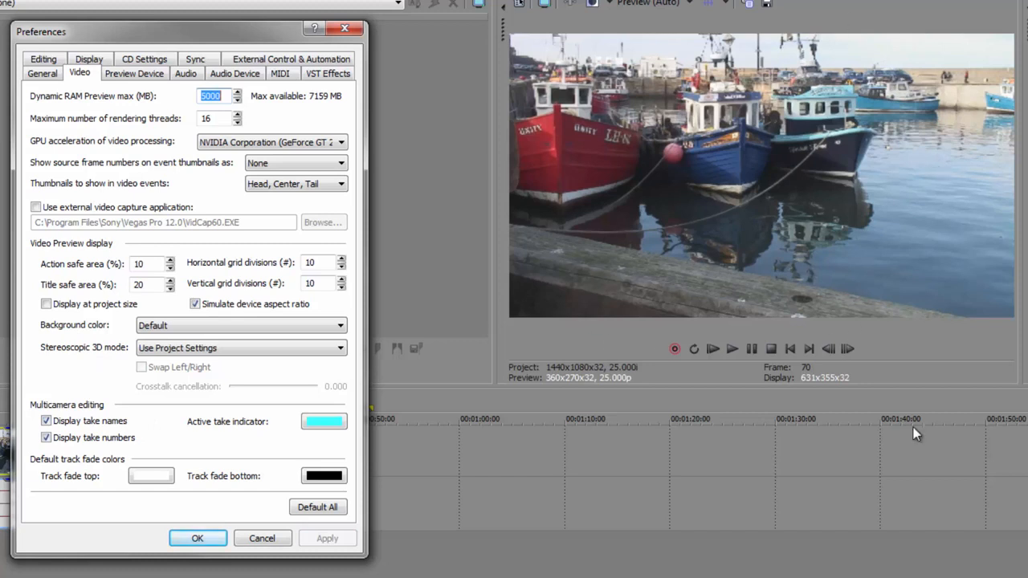
- Set the video preview's background color to Black and apply it
left_click(316, 325)
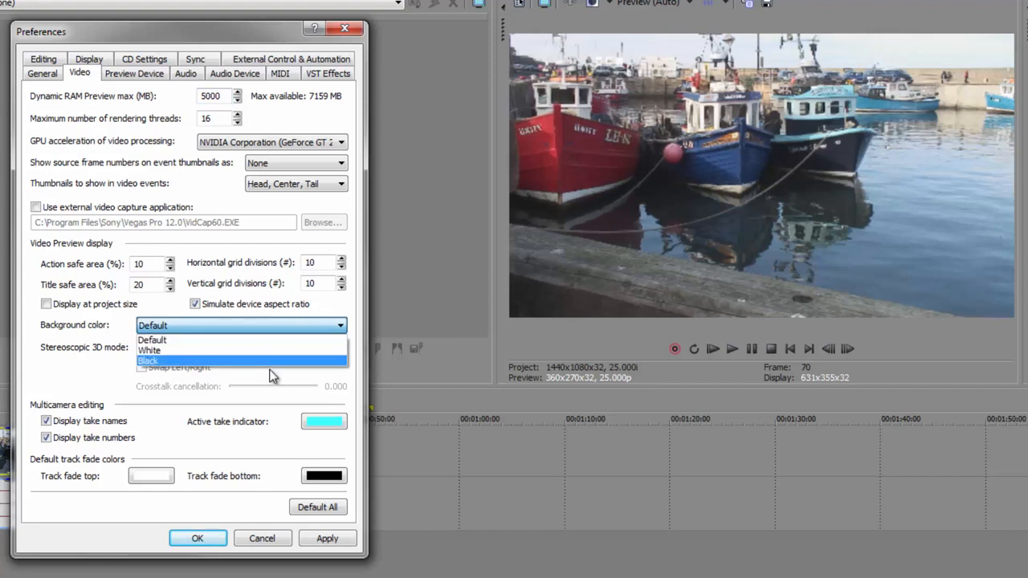
left_click(270, 363)
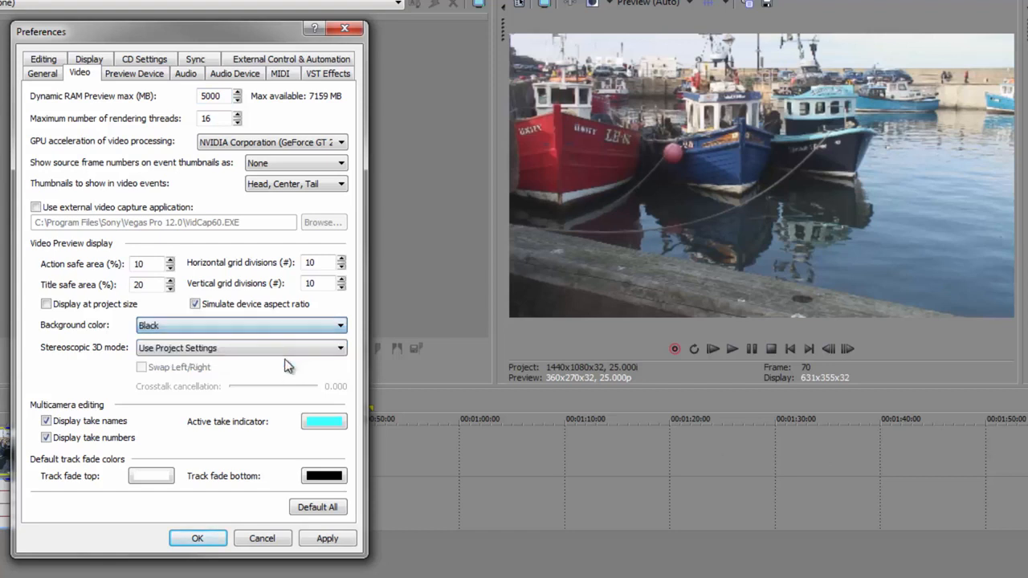
left_click(328, 538)
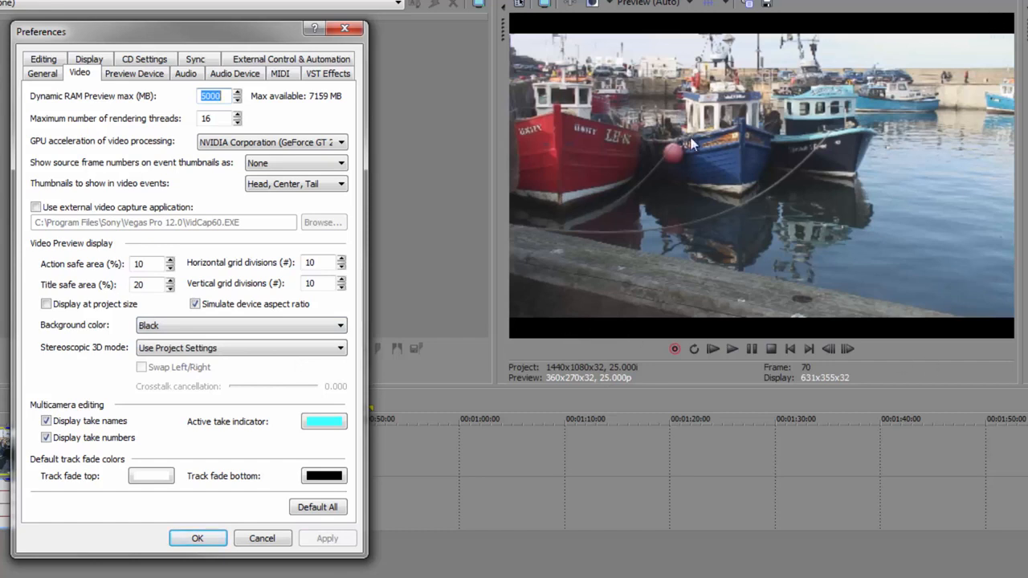
- Try White as the video preview's background color and return it to Default
left_click(257, 325)
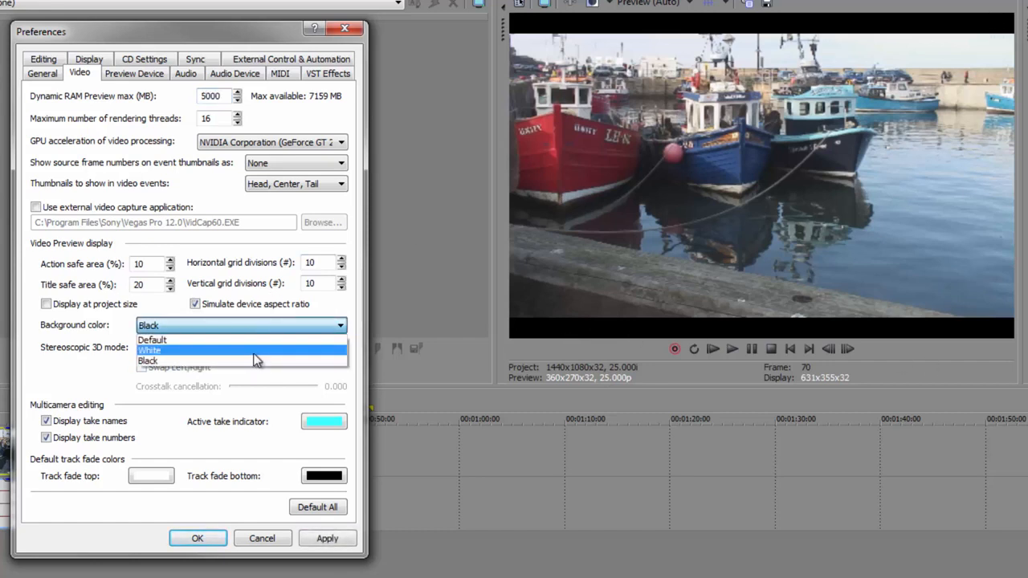
left_click(256, 350)
left_click(327, 539)
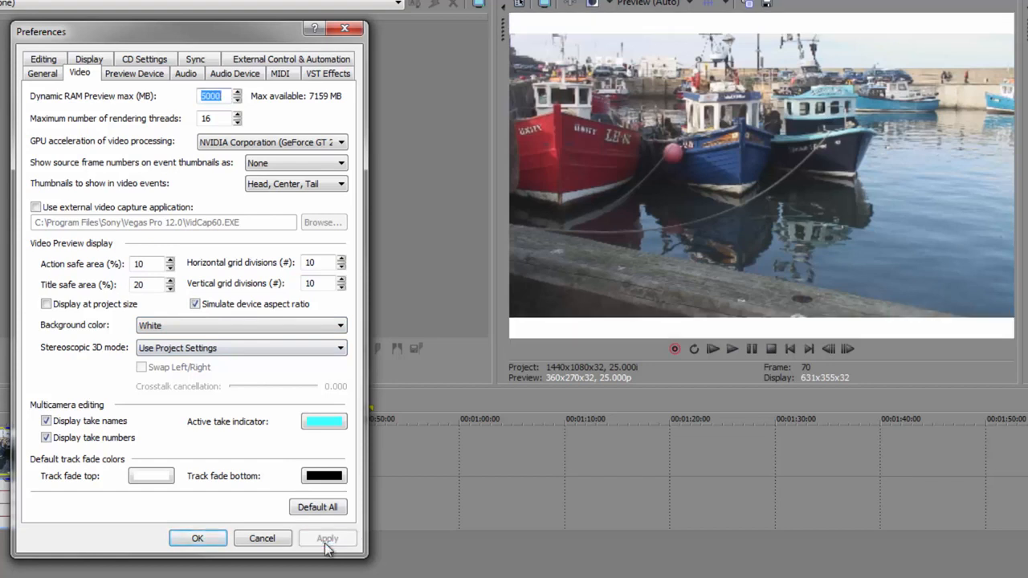
left_click(323, 328)
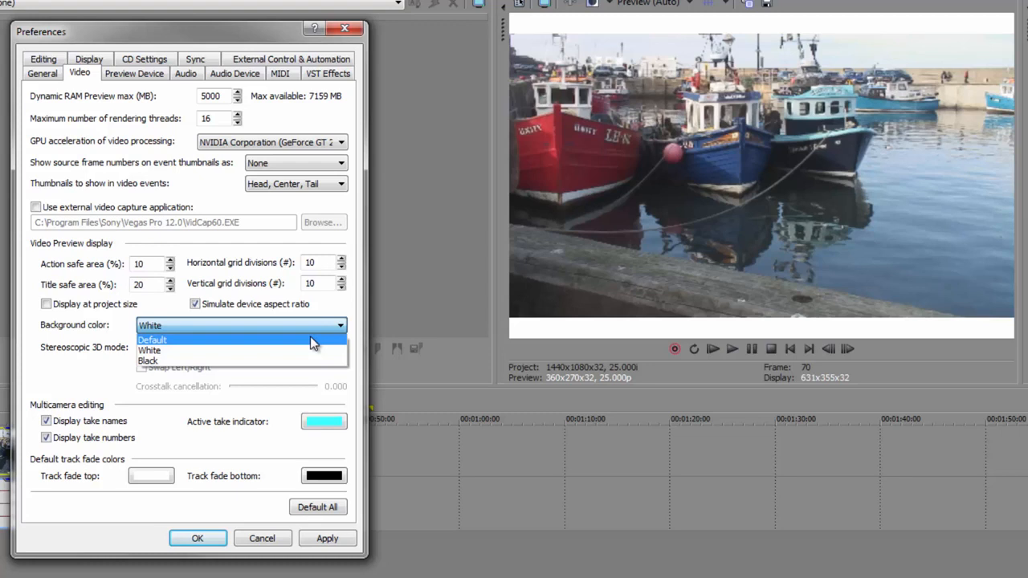
left_click(313, 339)
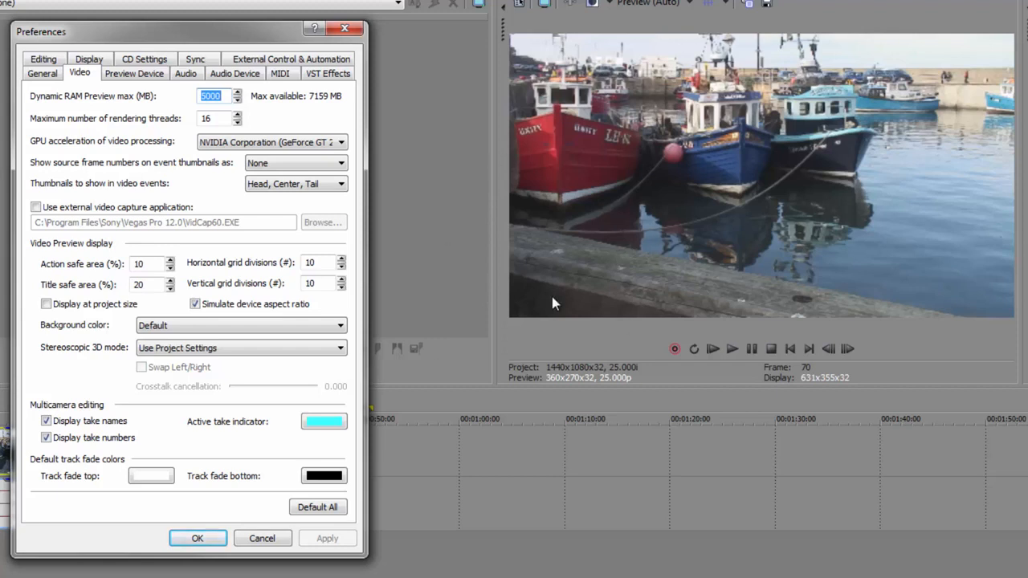
- Examine the preview device preferences and the devices offered for external preview
left_click(133, 75)
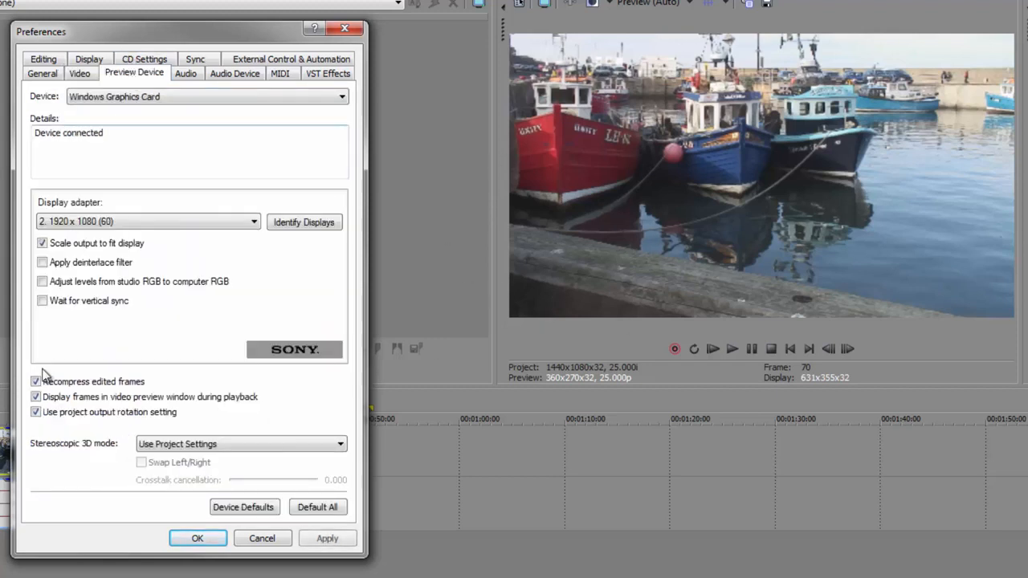
left_click(118, 101)
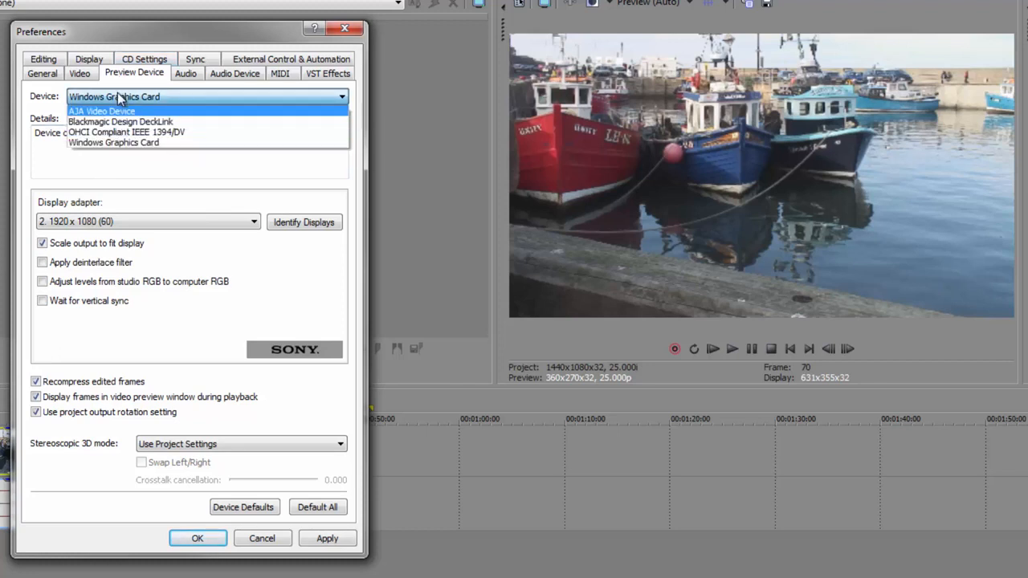
left_click(118, 97)
- Review the audio preferences, set the audio device type to QUAD-CAPTURE and apply it
left_click(187, 74)
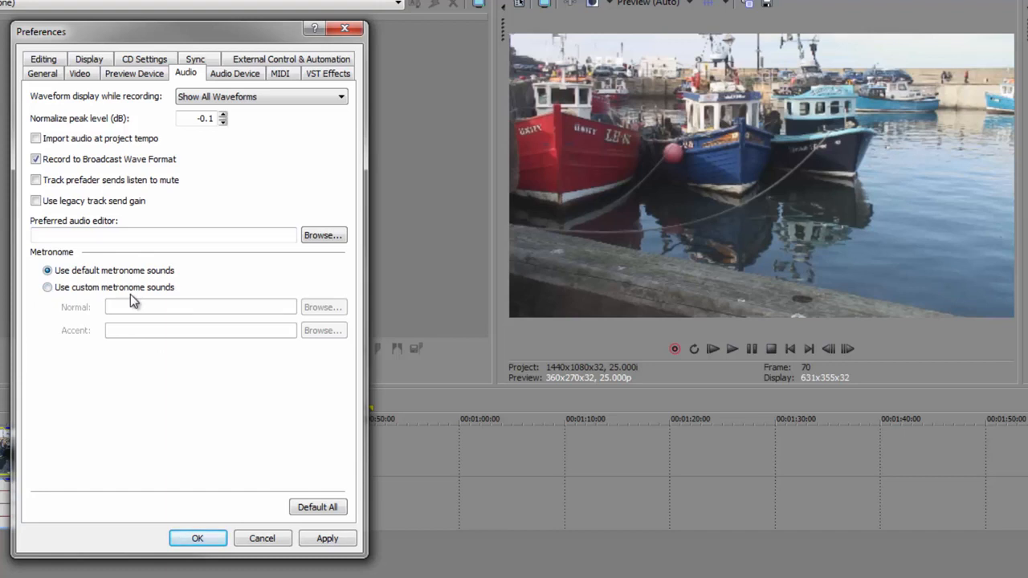
left_click(234, 73)
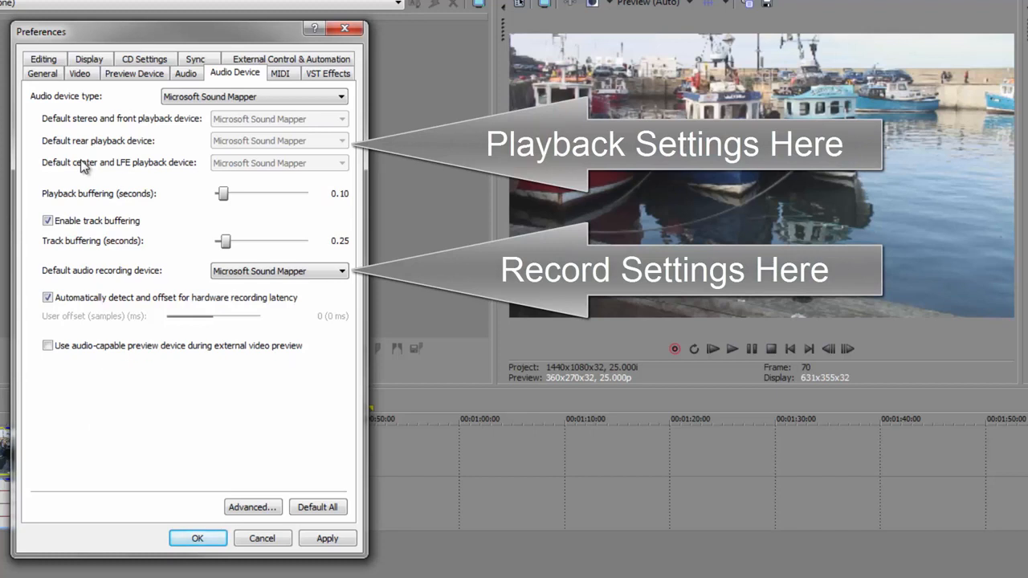
left_click(289, 98)
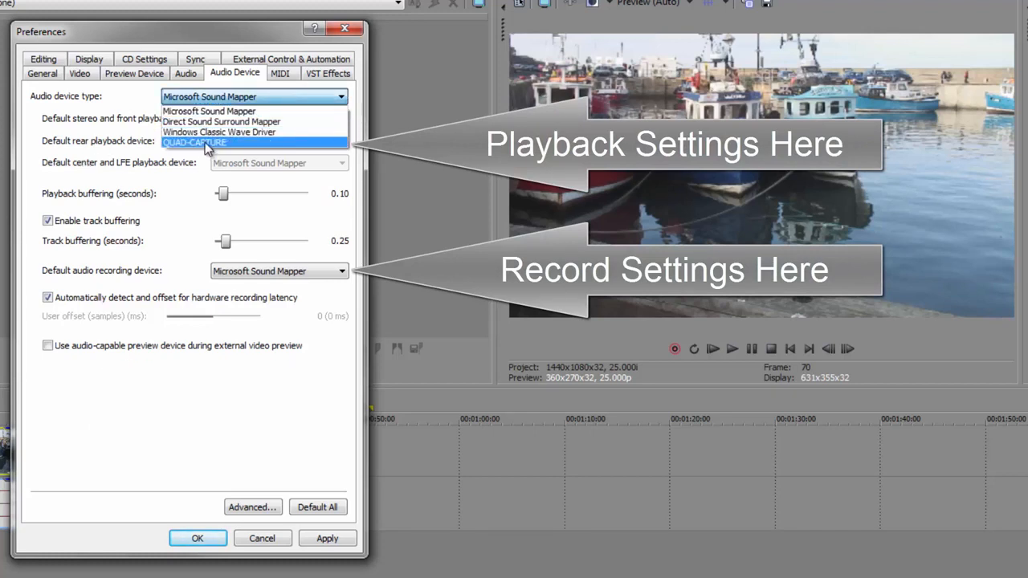
left_click(205, 143)
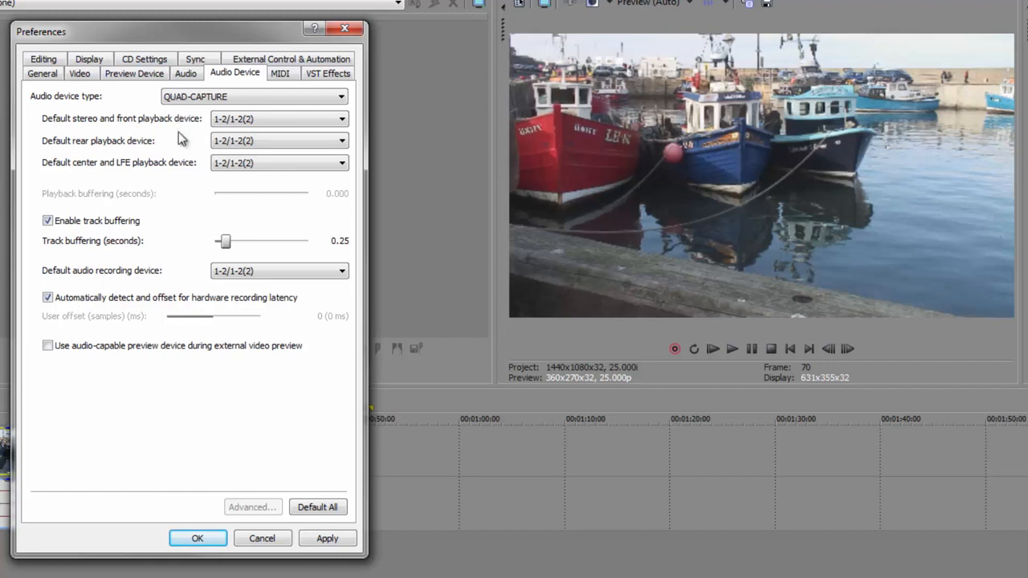
left_click(327, 538)
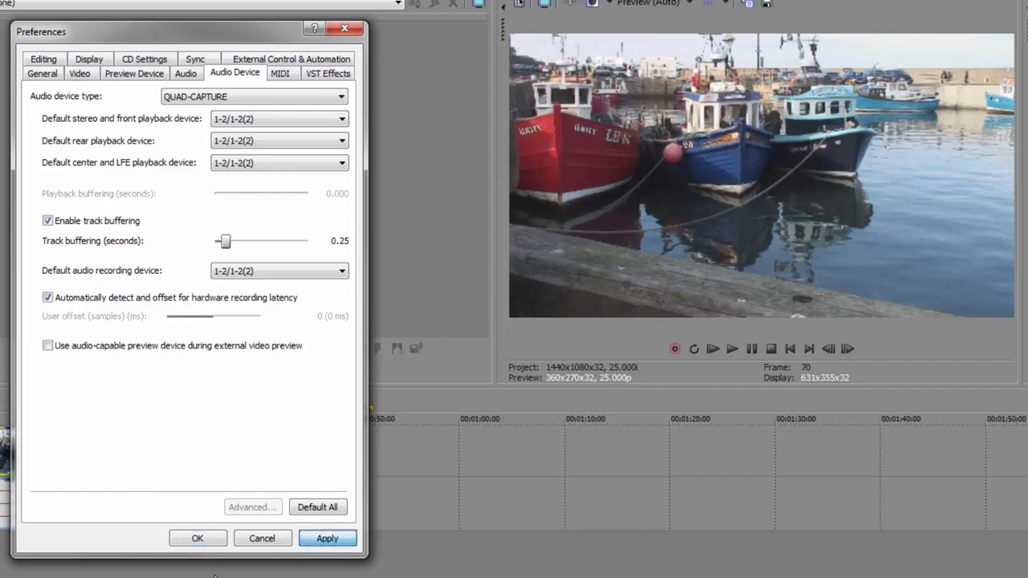
- Examine the MIDI device preferences and the VST effects offered as audio plug-ins
left_click(279, 74)
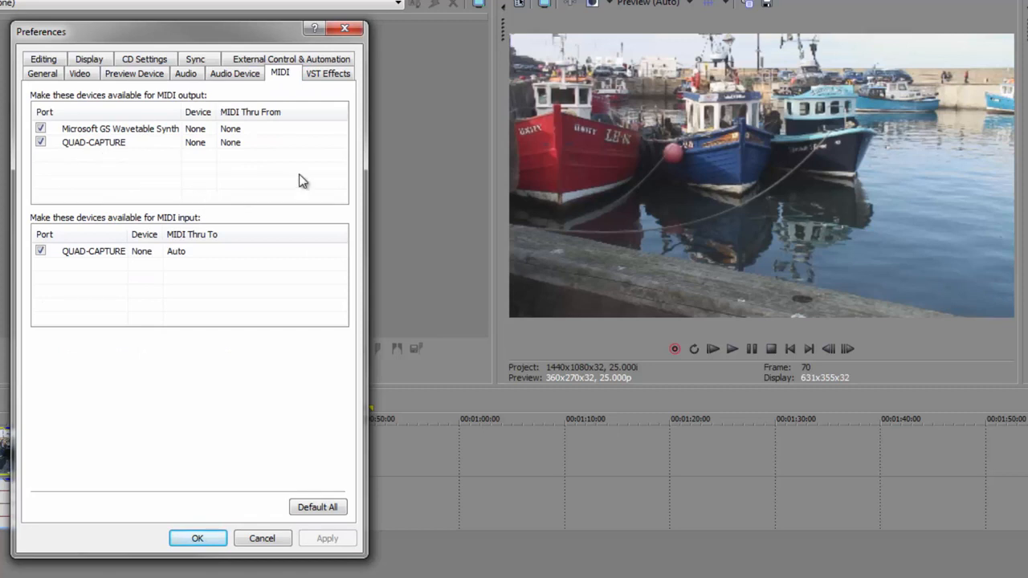
left_click(329, 74)
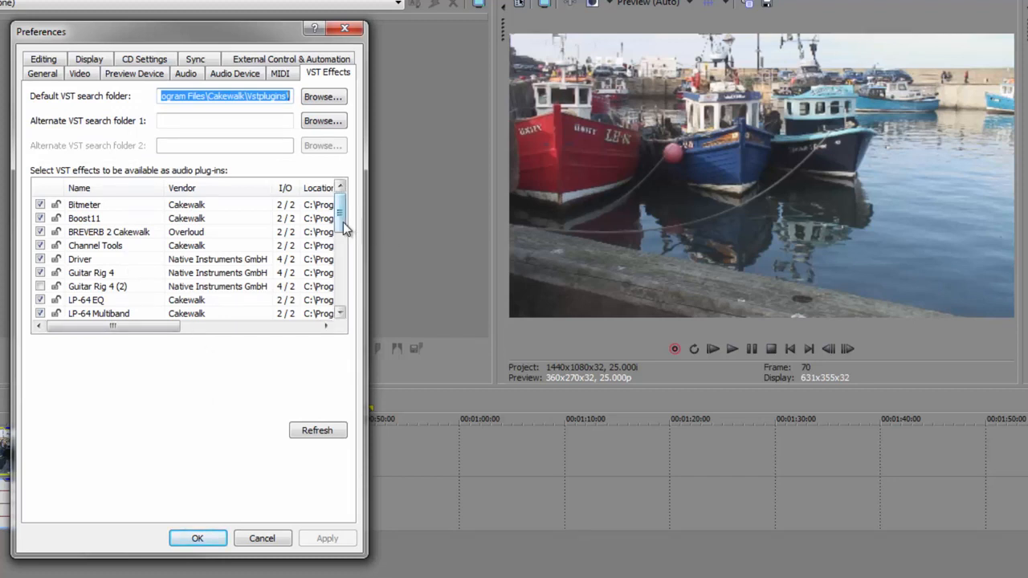
mouse_move(342, 221)
left_mouse_down()
mouse_move(339, 344)
mouse_move(339, 210)
left_mouse_up()
- Try Slow as the JKL / shuttle speed in the editing preferences, return it to Medium, and apply and close the preferences
left_click(43, 59)
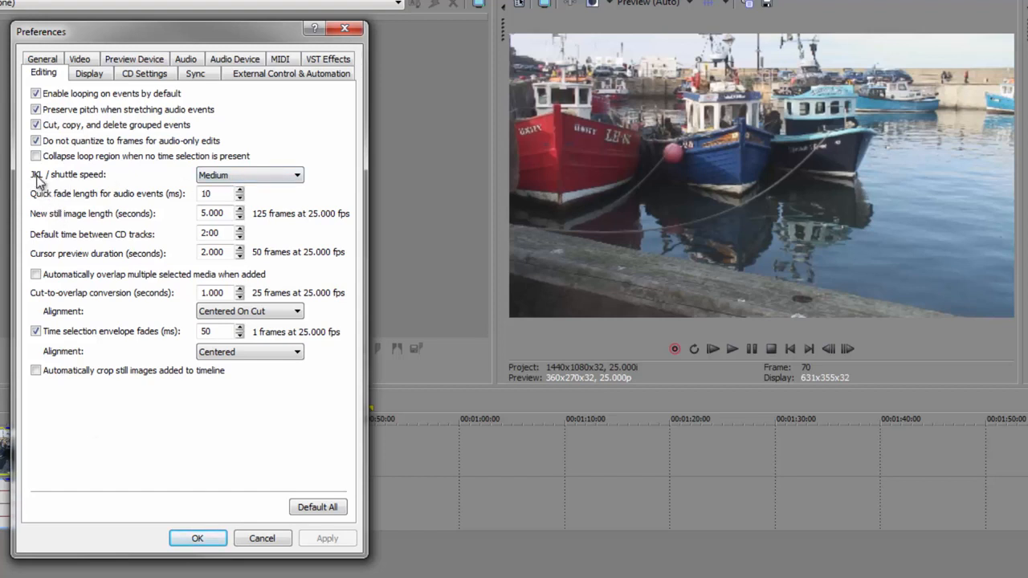
left_click(281, 180)
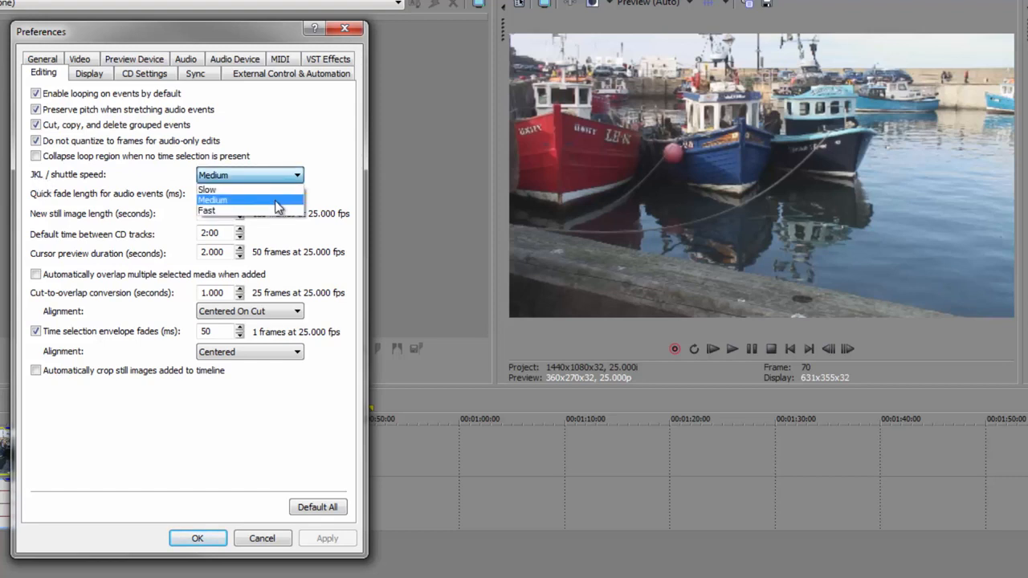
left_click(276, 206)
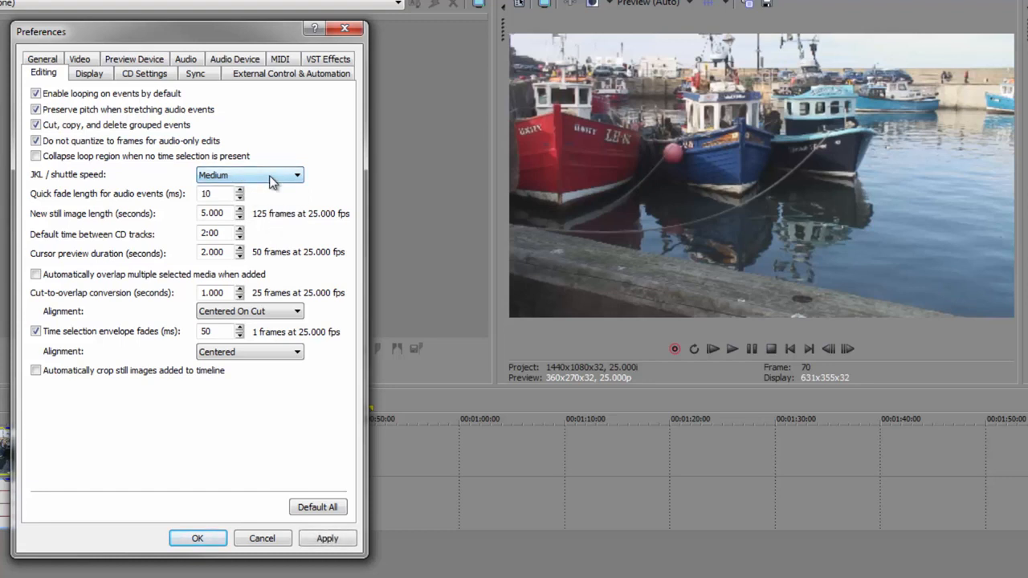
left_click(273, 183)
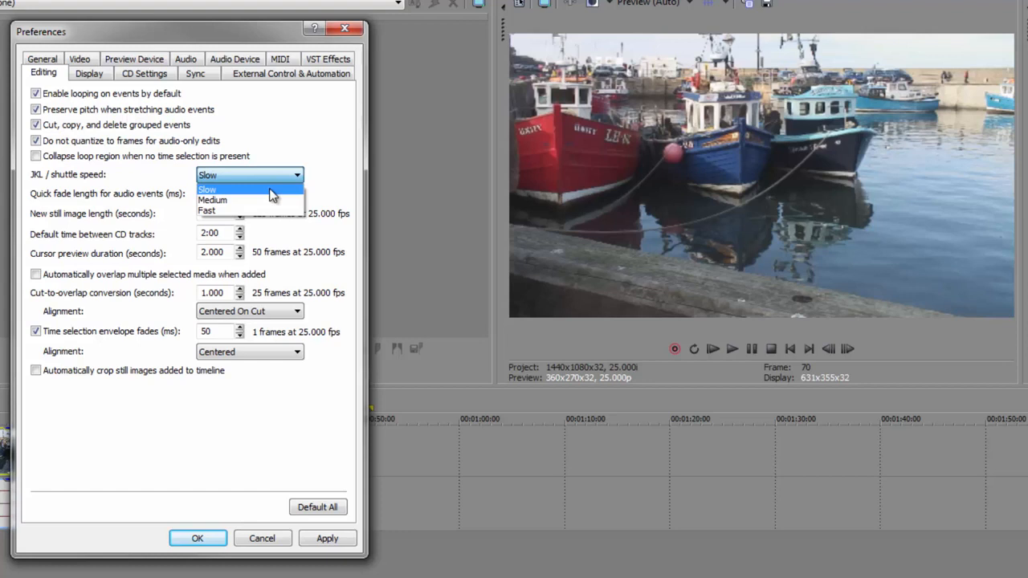
left_click(273, 191)
left_click(275, 175)
left_click(271, 200)
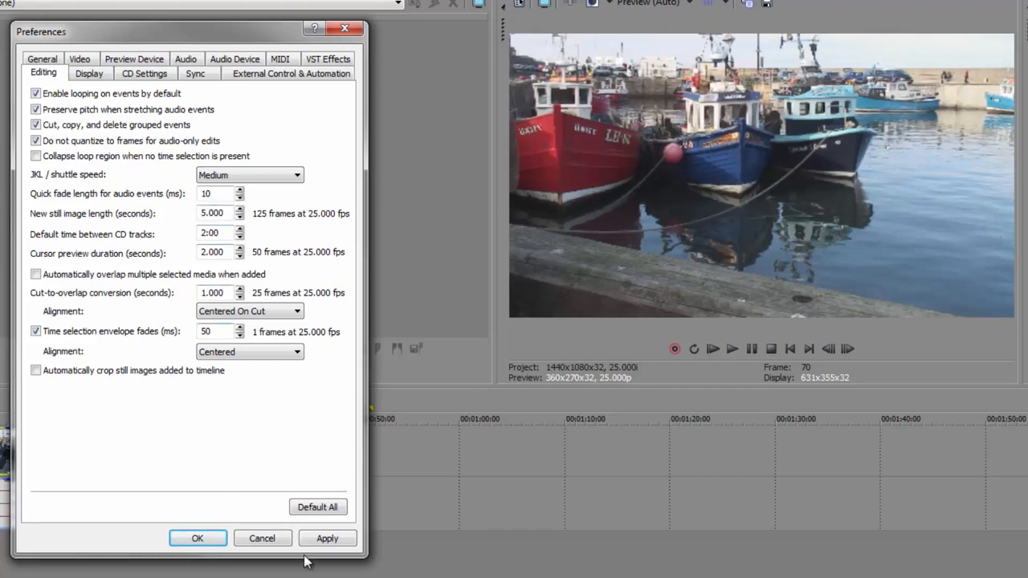
left_click(327, 538)
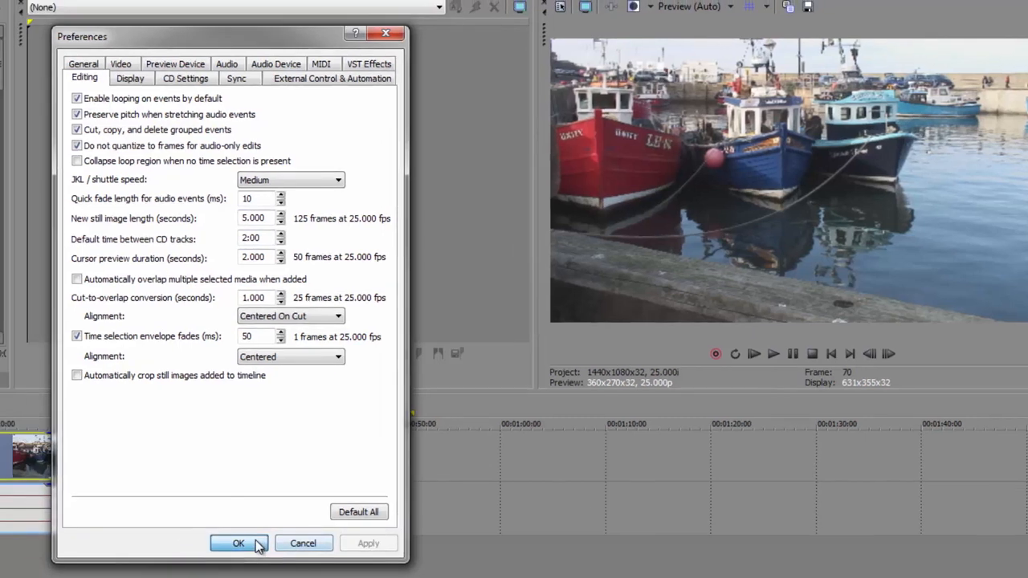
left_click(198, 538)
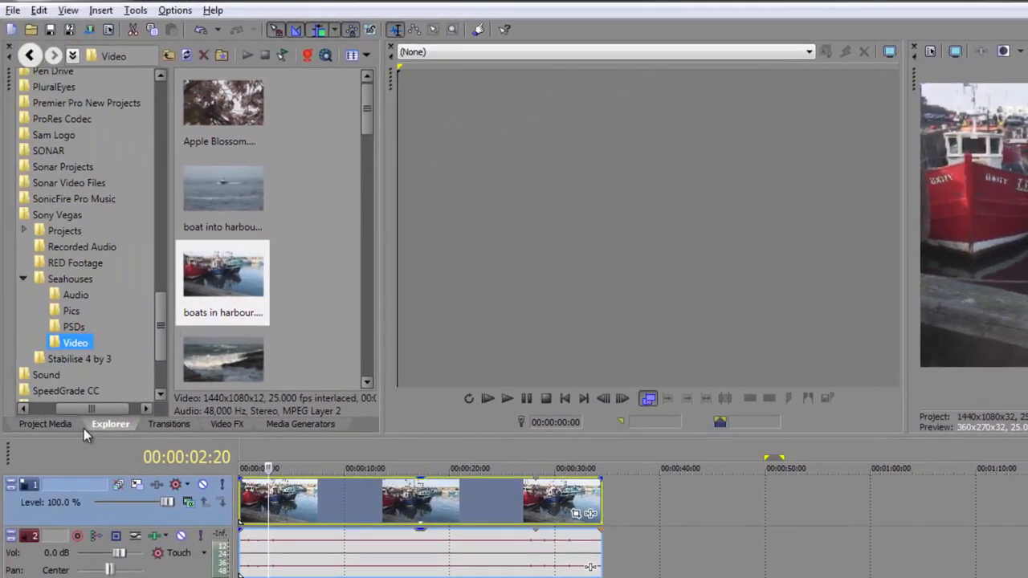
- Place Dunstanburgh Castle.jpg from the Pics folder on the video track at about 40 seconds and show it in the preview
left_click(70, 311)
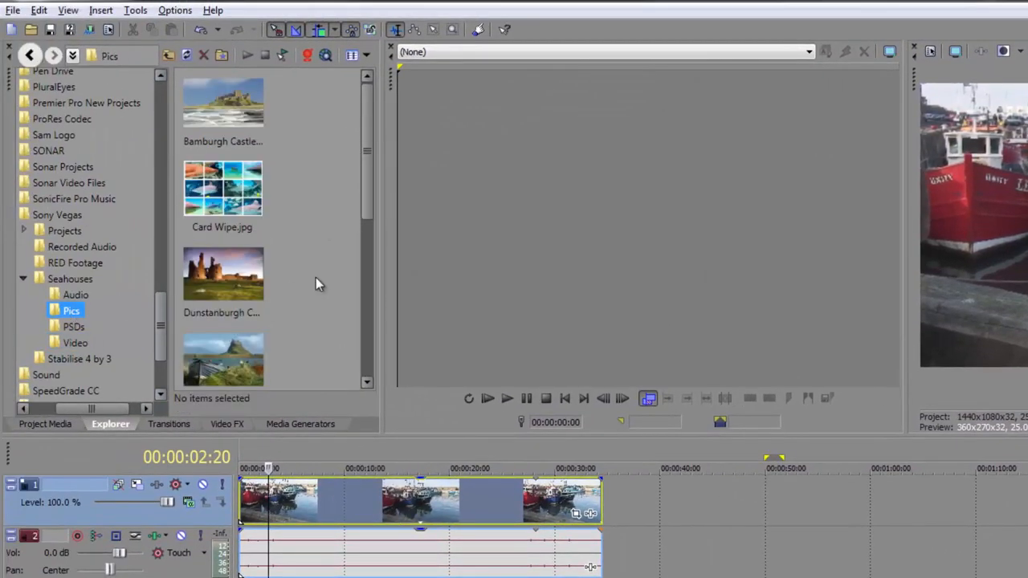
mouse_move(372, 132)
left_mouse_down()
mouse_move(369, 186)
mouse_move(369, 132)
left_mouse_up()
left_click_drag(224, 276, 677, 506)
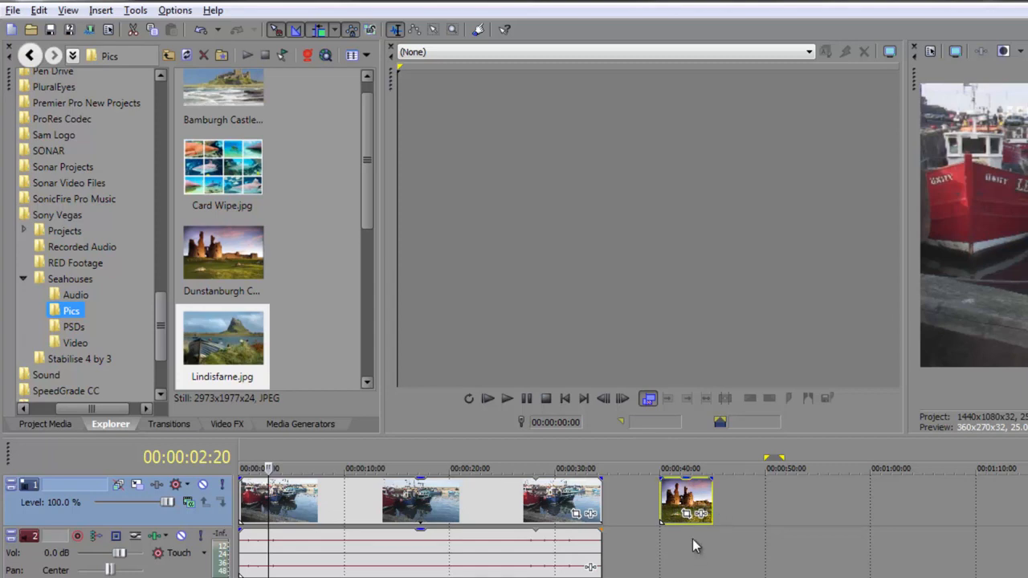
left_click(694, 538)
scroll(690, 565, "up", 4)
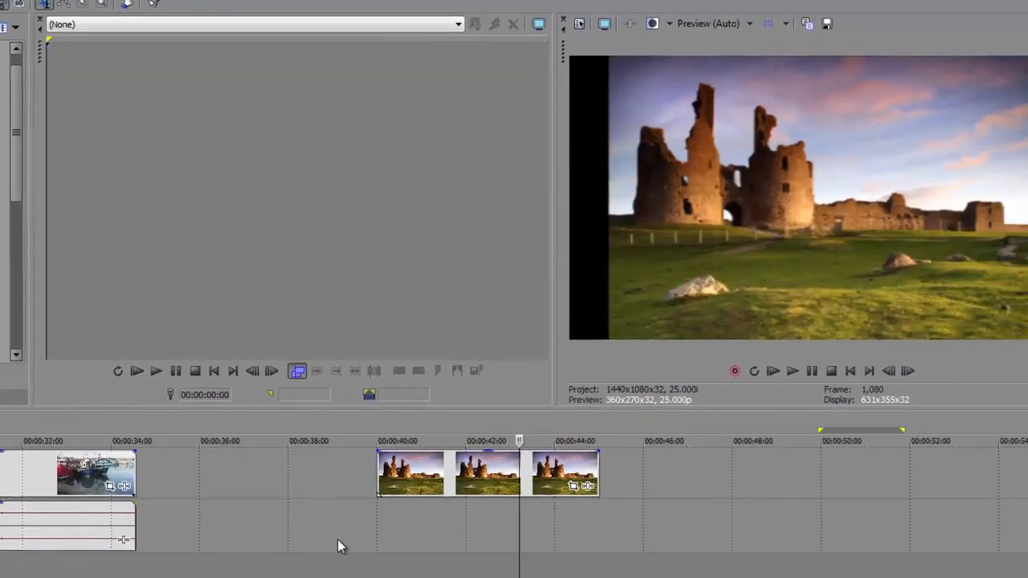
scroll(512, 564, "up", 3)
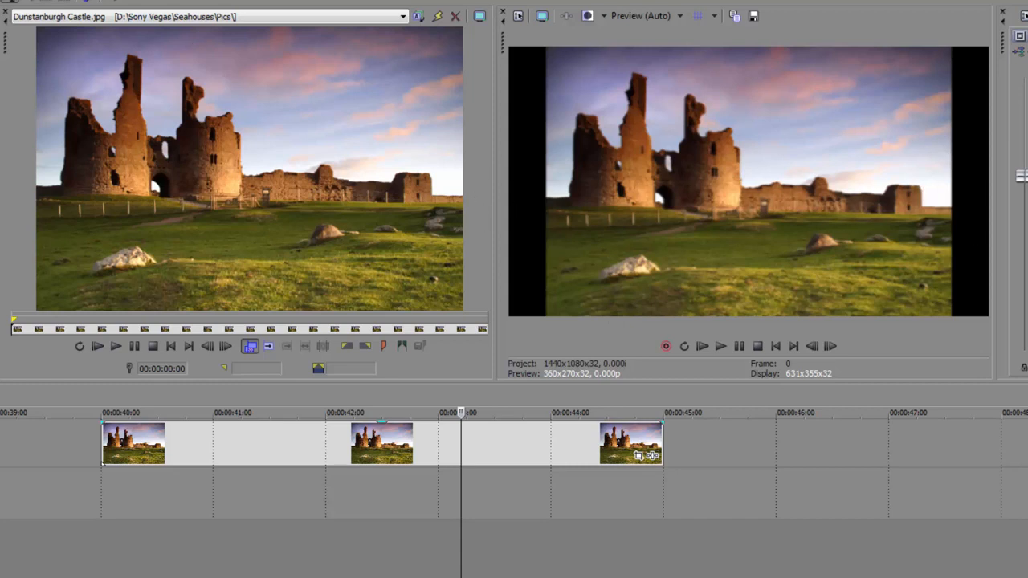
- Reopen the editing preferences, enable Automatically crop still images added to timeline, and apply and close them
left_click(25, 231)
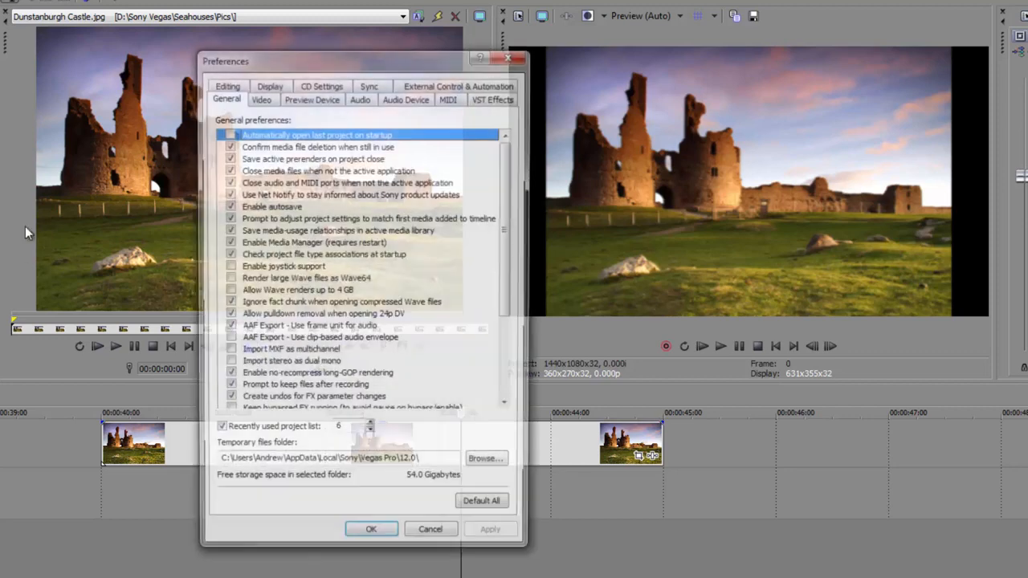
left_click(227, 85)
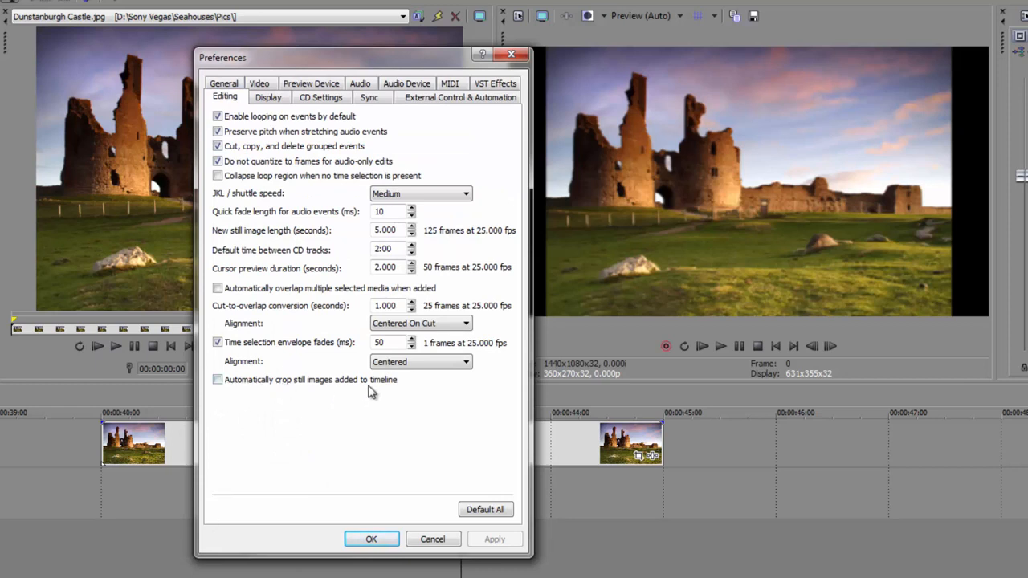
left_click(217, 379)
left_click(496, 543)
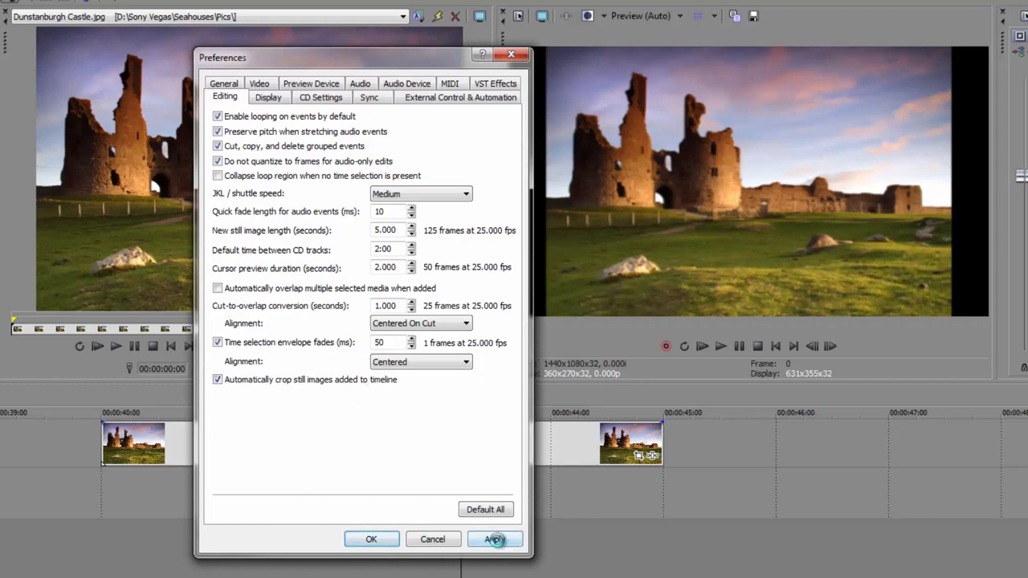
left_click(370, 541)
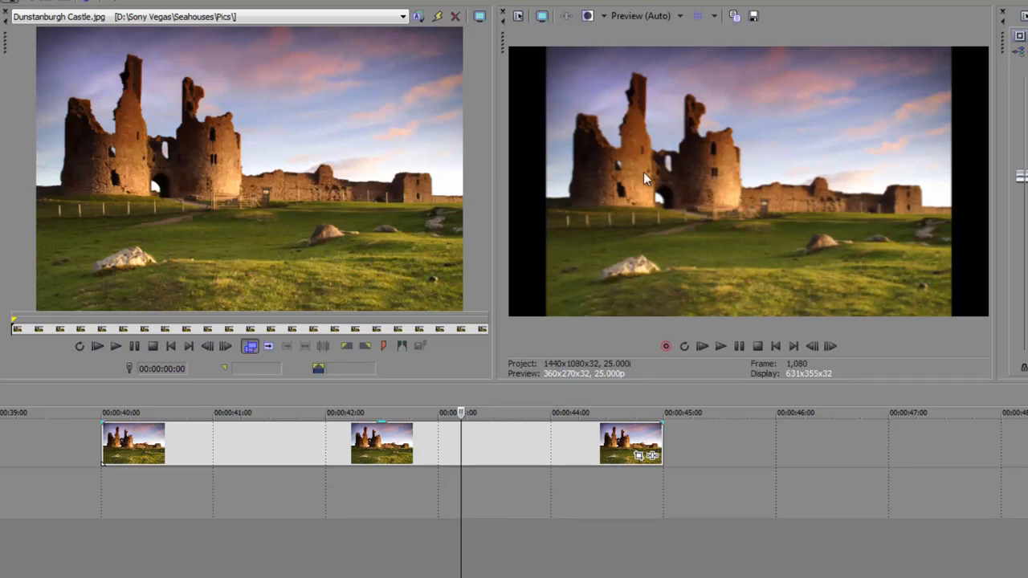
- Place a second Dunstanburgh Castle picture about ten seconds after the first on the video track and compare both in the preview
left_click(412, 456)
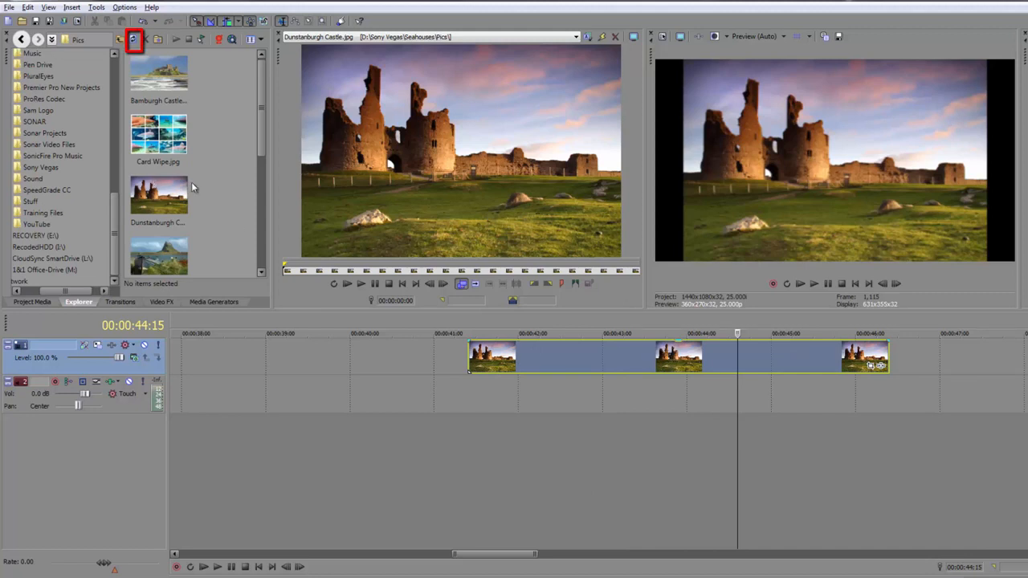
left_click_drag(583, 350, 787, 346)
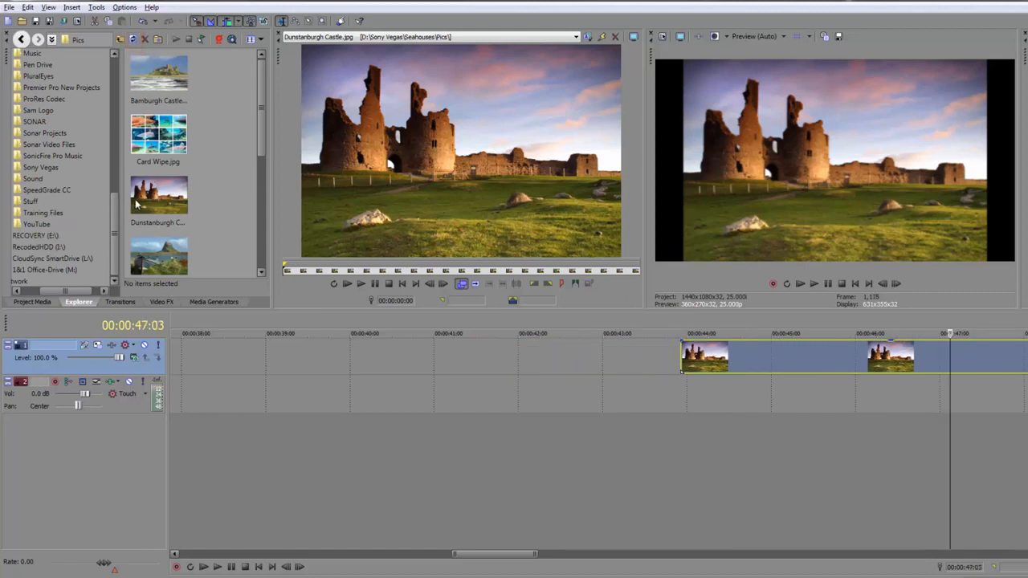
left_click(213, 302)
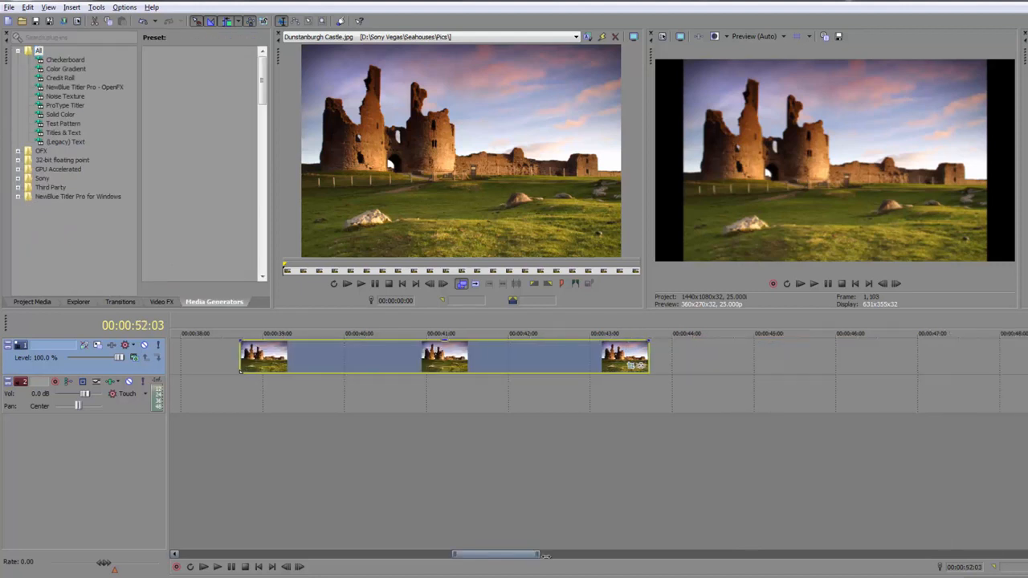
left_click_drag(545, 556, 643, 556)
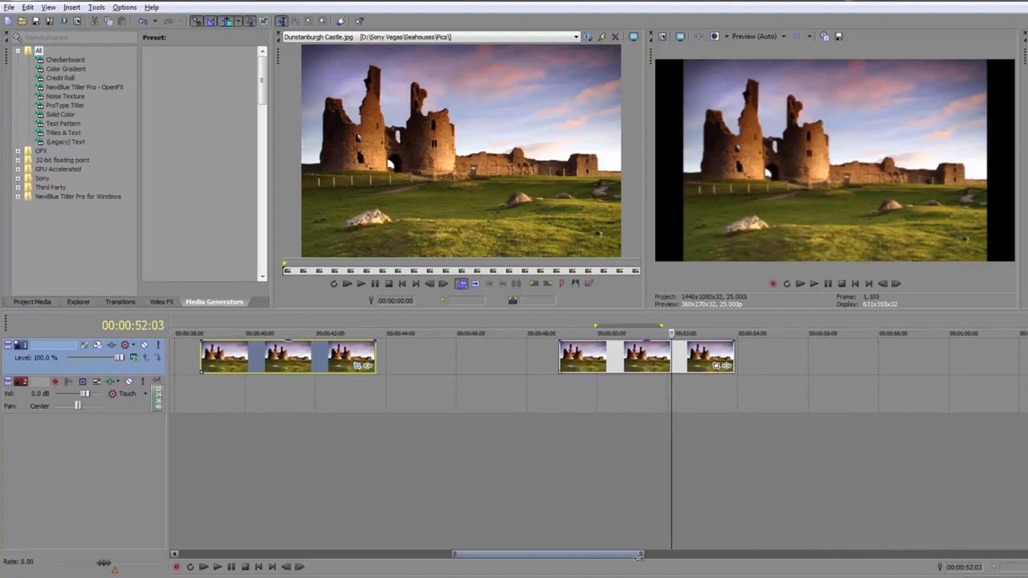
left_click_drag(325, 355, 395, 357)
left_click(484, 356)
left_click_drag(693, 358, 635, 359)
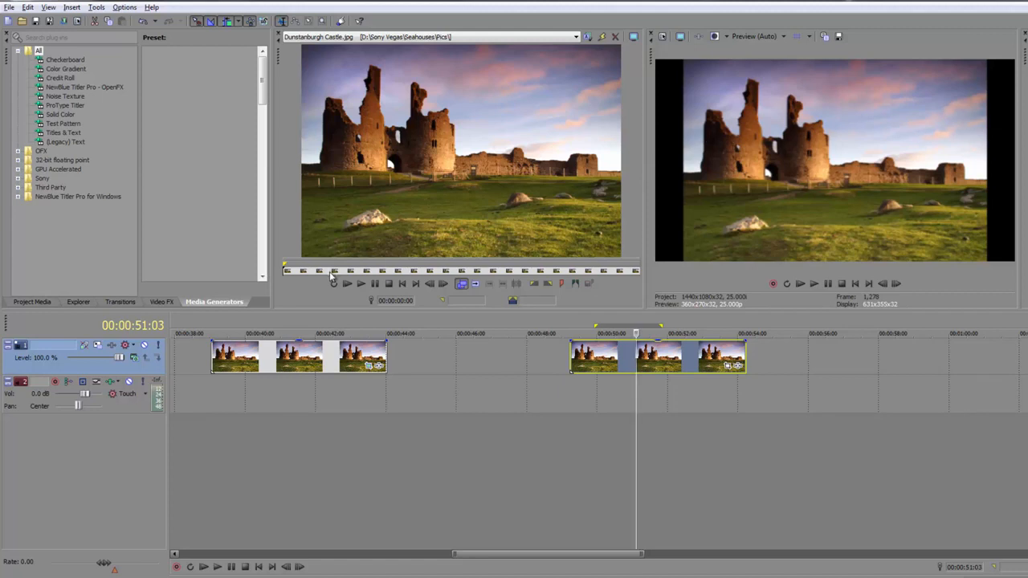
left_click(333, 364)
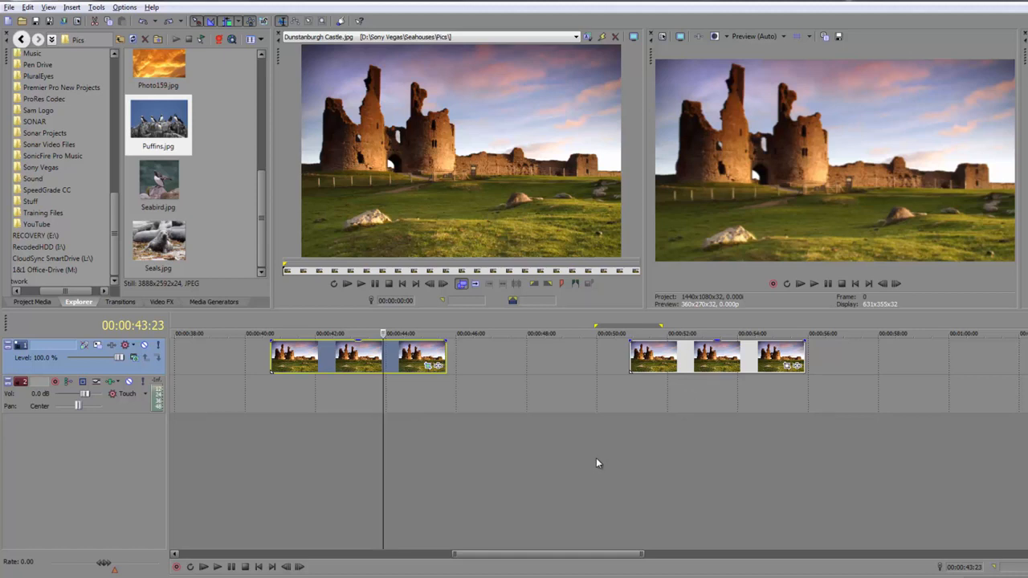
- Enable Automatically overlap multiple selected media when added in the editing preferences and close them
left_click(124, 7)
left_click(145, 322)
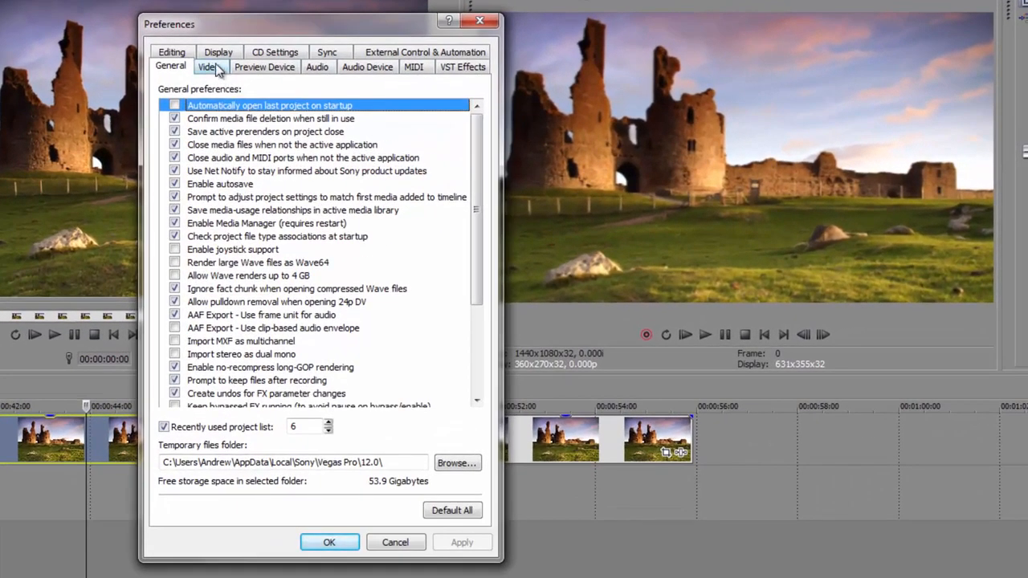
left_click(183, 54)
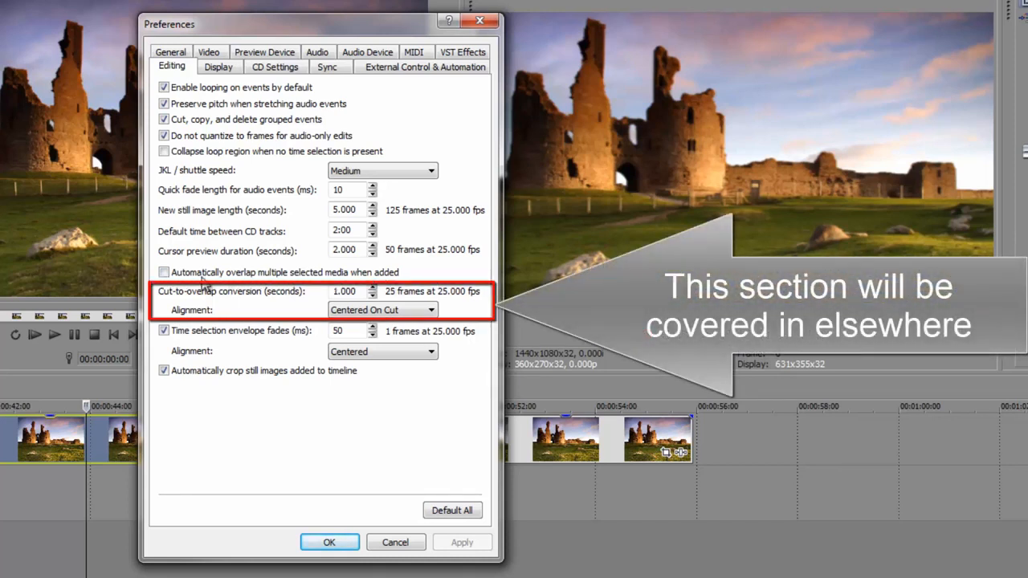
left_click(164, 273)
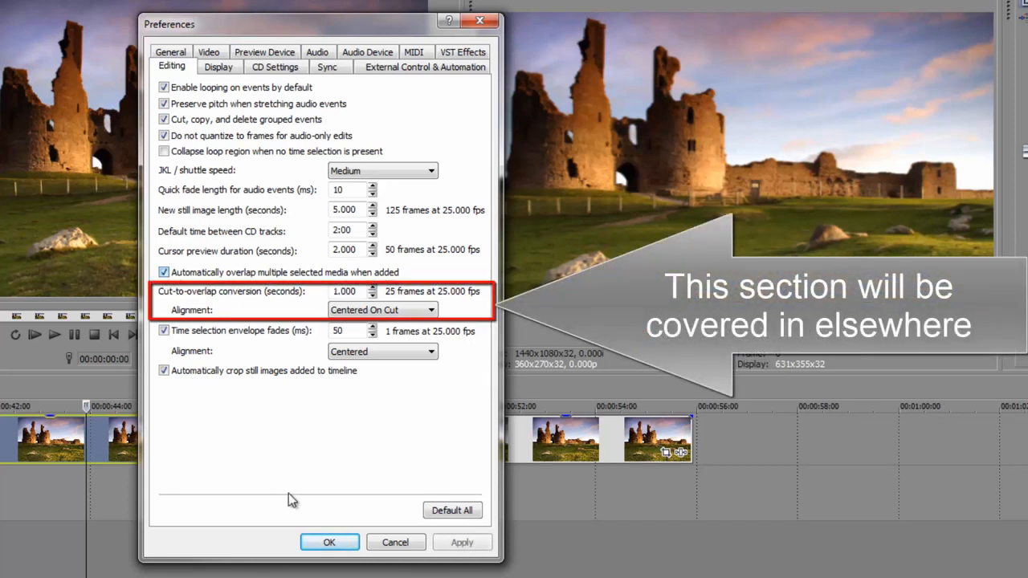
left_click(331, 544)
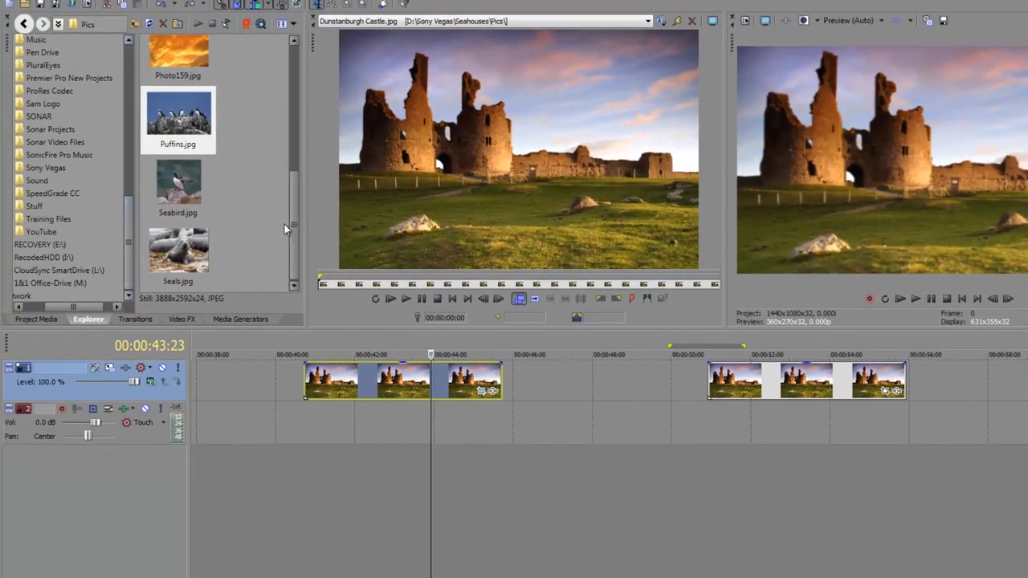
- Select boats in harbour.mpeg and Dunstanburgh Castle.jpg in the project media and add both together after the second castle picture on the timeline
left_click(36, 319)
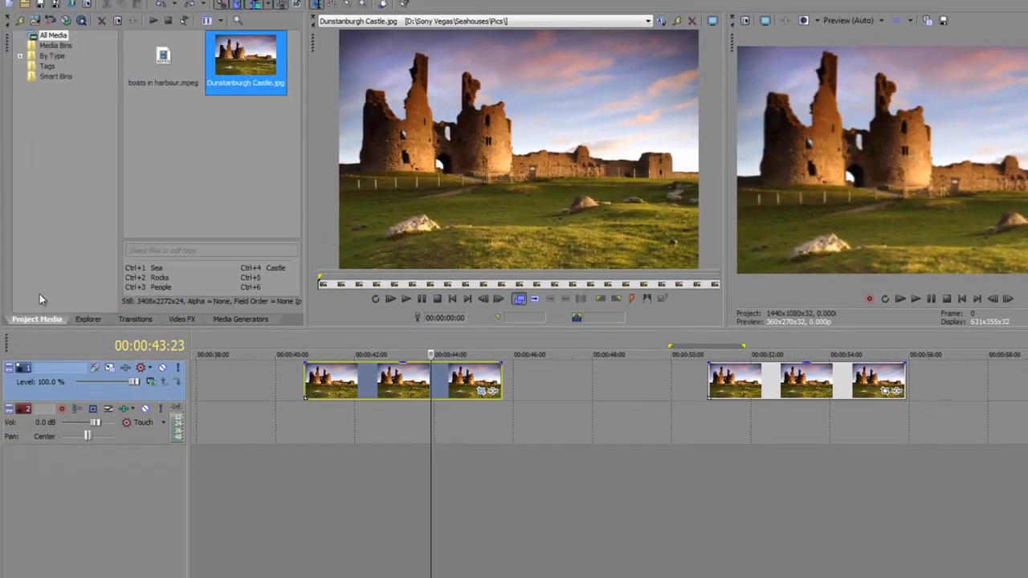
left_click_drag(145, 95, 247, 67)
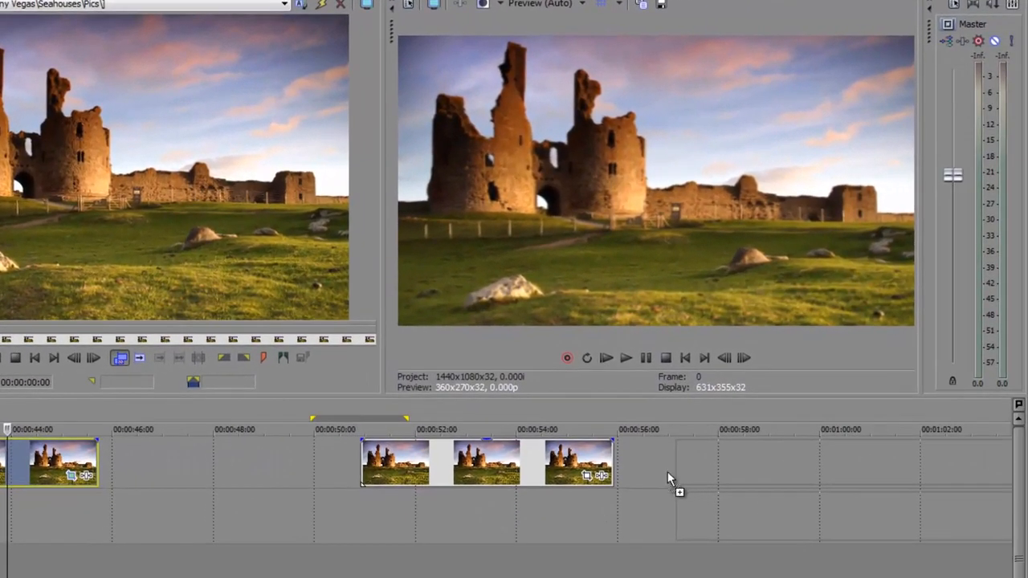
left_click_drag(673, 526, 673, 526)
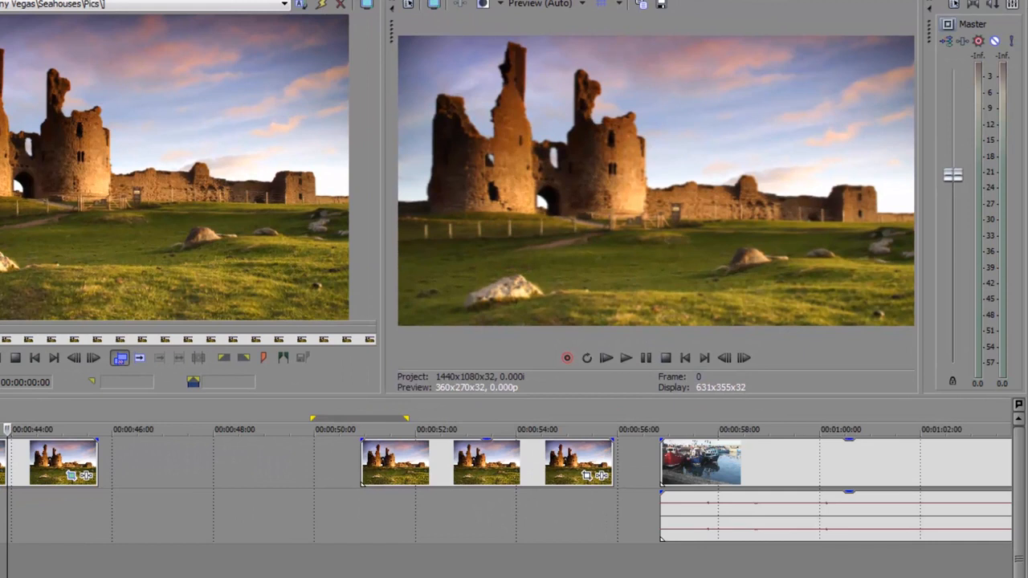
- Preview the overlap between the boats in harbour clip and the following castle picture on the timeline
left_click_drag(627, 577, 705, 577)
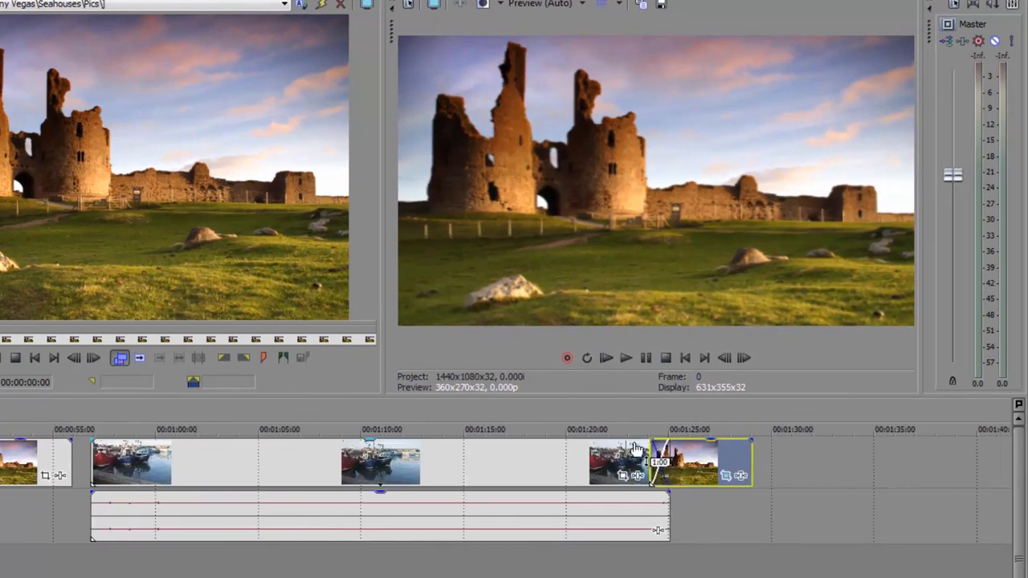
left_click(621, 498)
left_click_drag(622, 502, 660, 506)
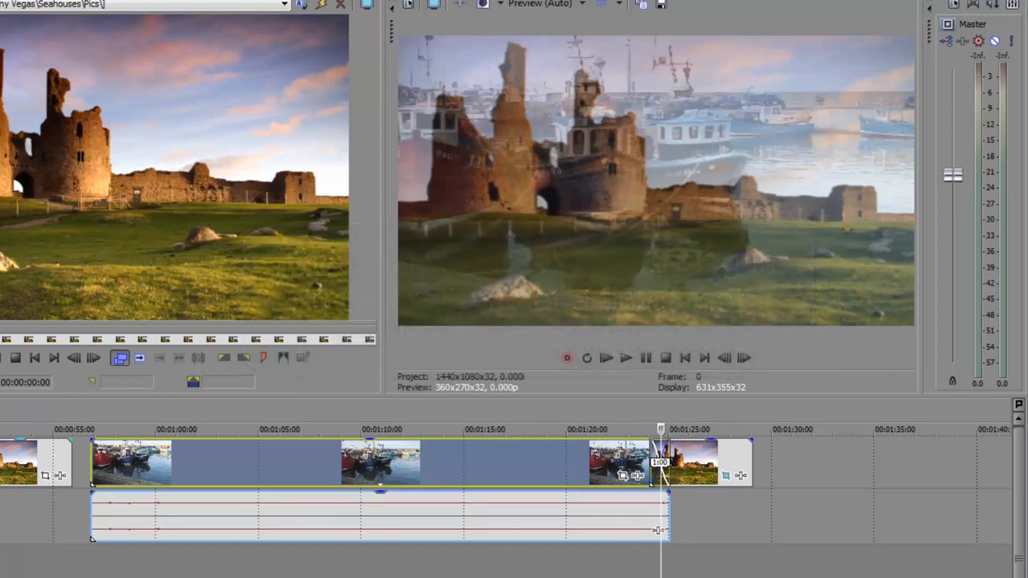
- Reopen the editing preferences and disable Automatically overlap multiple selected media when added
left_click(0, 322)
left_click(104, 75)
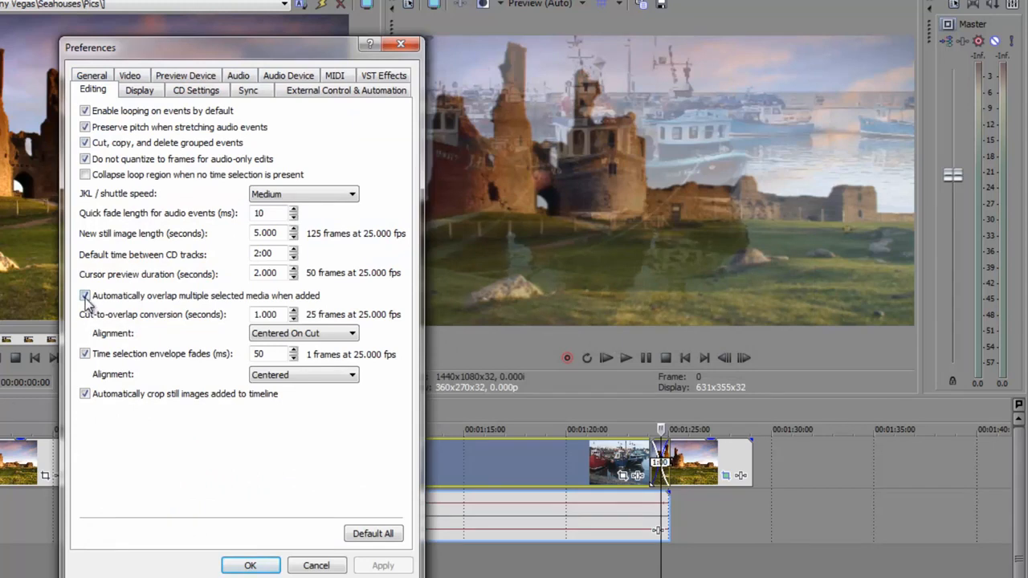
left_click(85, 296)
- Set track Color A in the display preferences to a bright blue with red 39.7, green 22.2 and blue 255.0
left_click(139, 90)
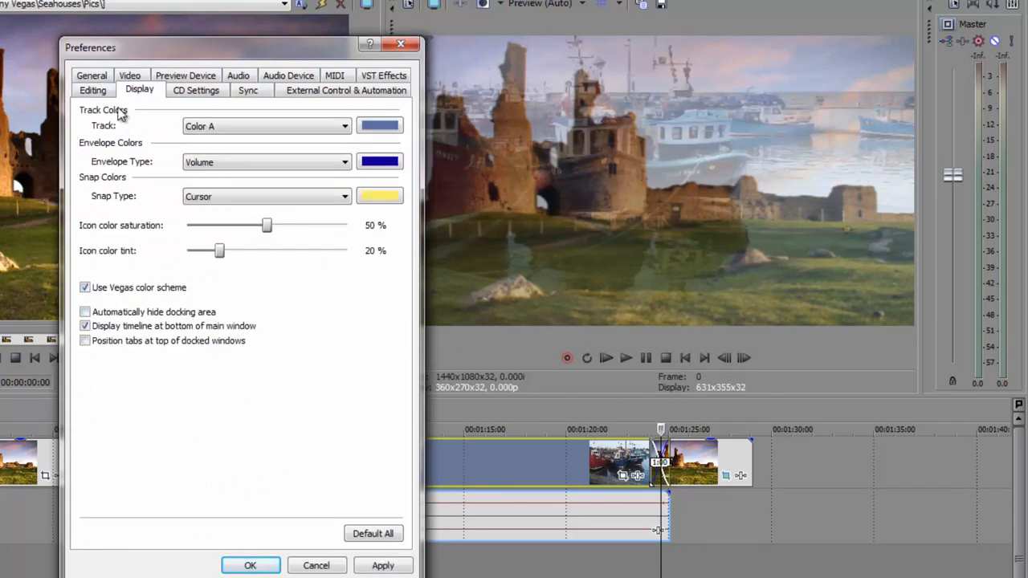
left_click(378, 125)
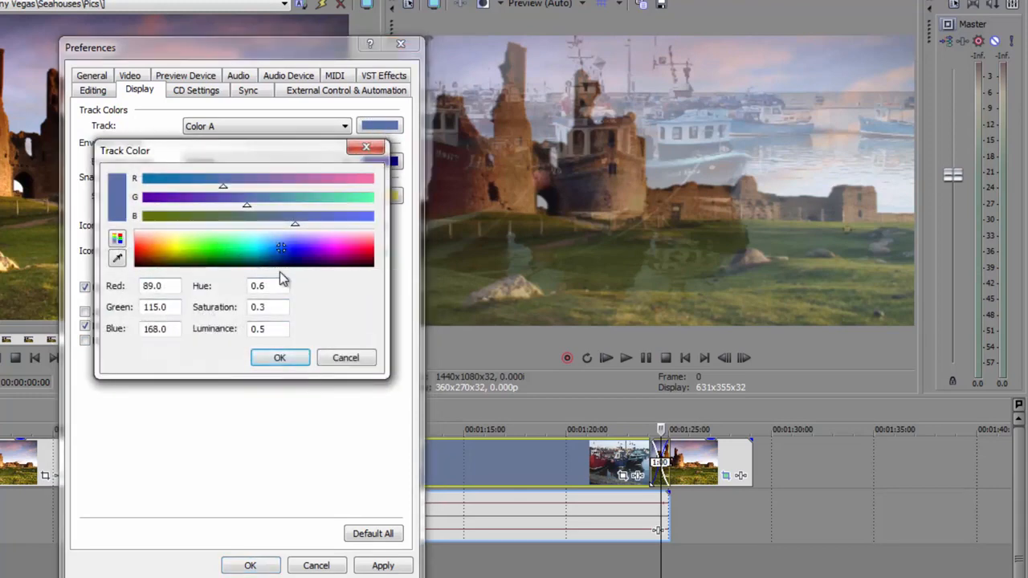
left_click_drag(280, 259, 297, 245)
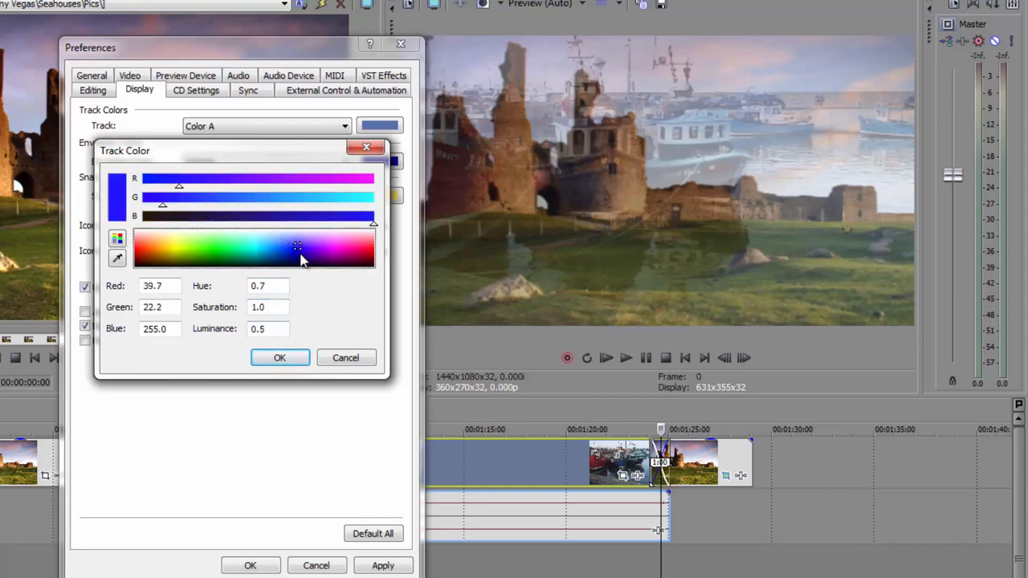
left_click(295, 362)
- Restore the display preferences to their defaults, and apply and close the preferences
left_click(375, 533)
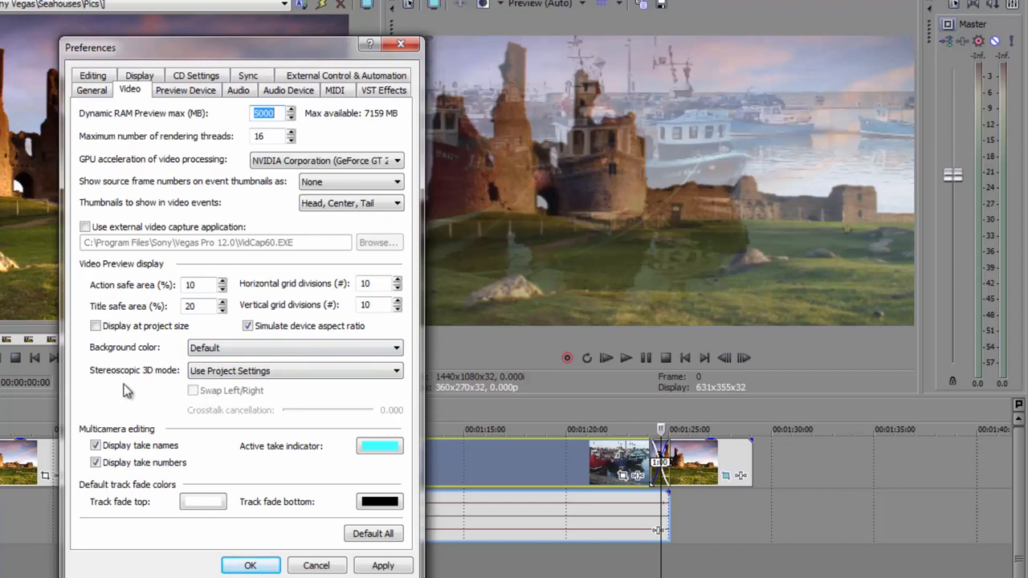
left_click(383, 565)
left_click(251, 564)
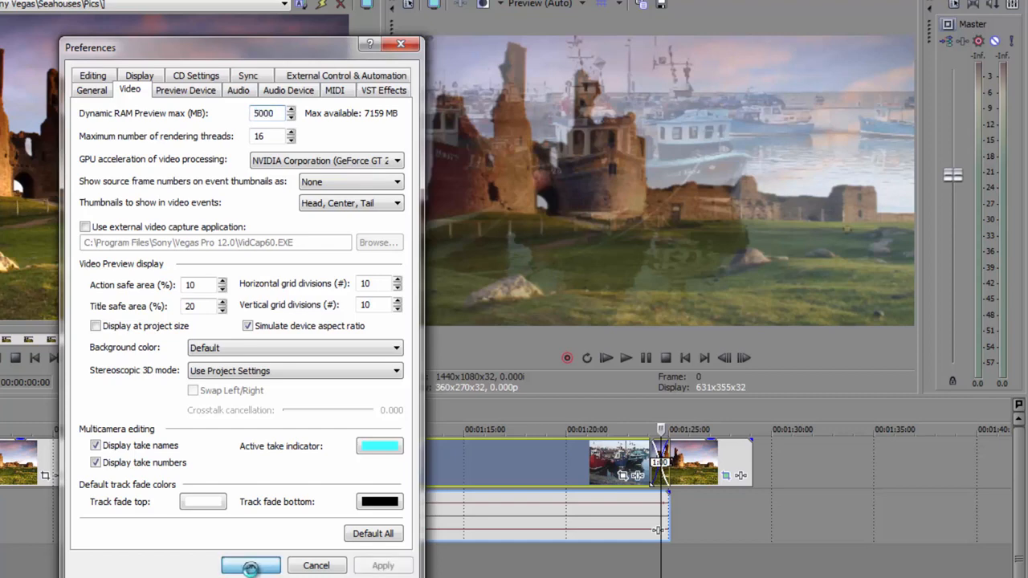